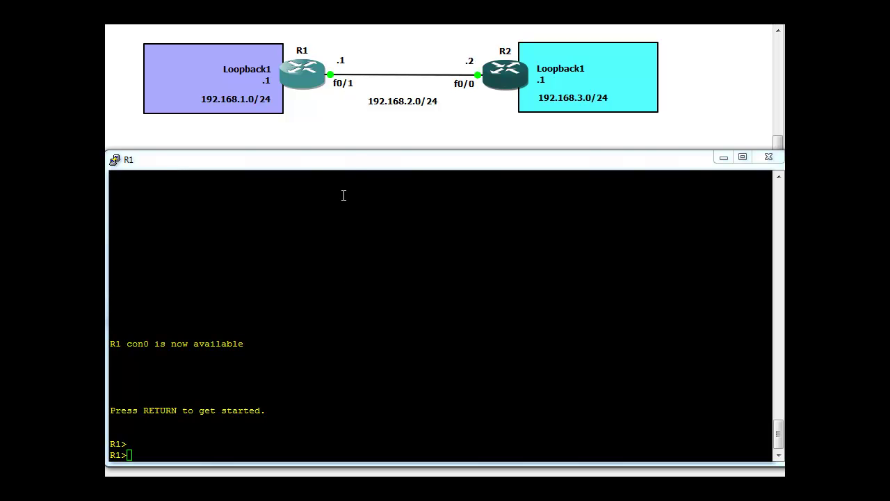
Put R1 into privileged mode with 'en'.
left_click(183, 446)
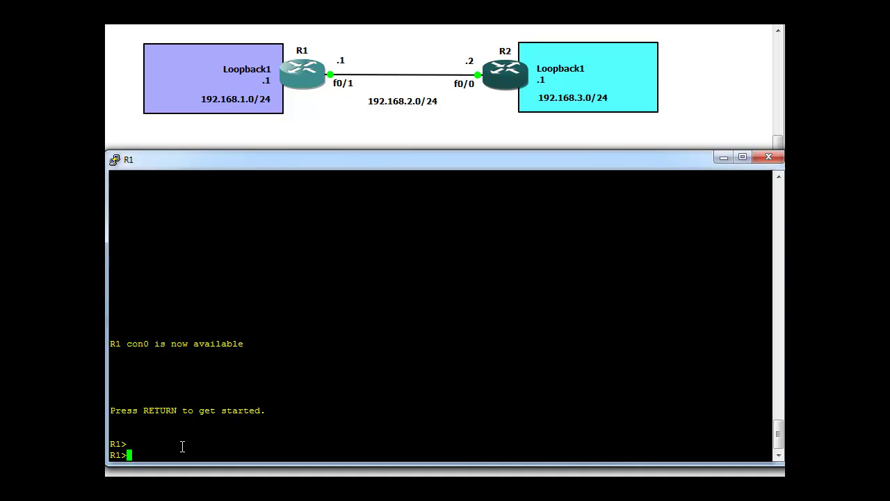
type("en")
key("Return")
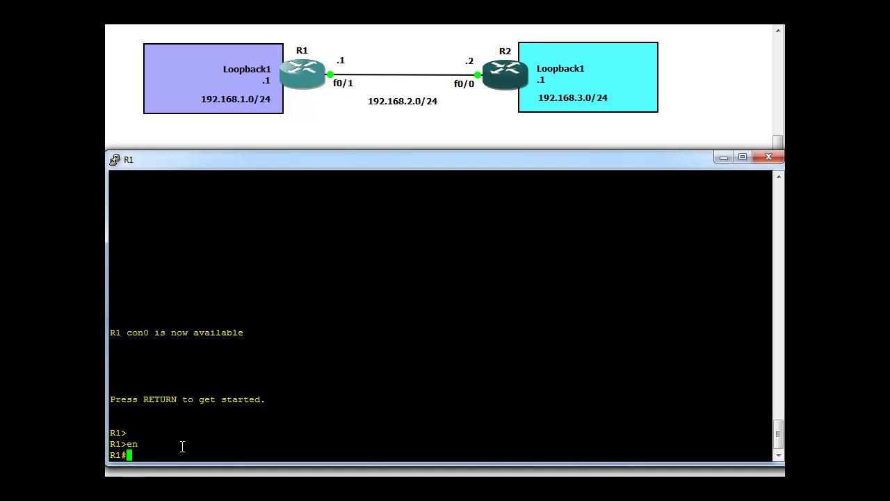
Show R1's interface summary, marking FastEthernet0/1 (192.168.2.1) and Loopback1 (192.168.1.1).
type("sh ip ")
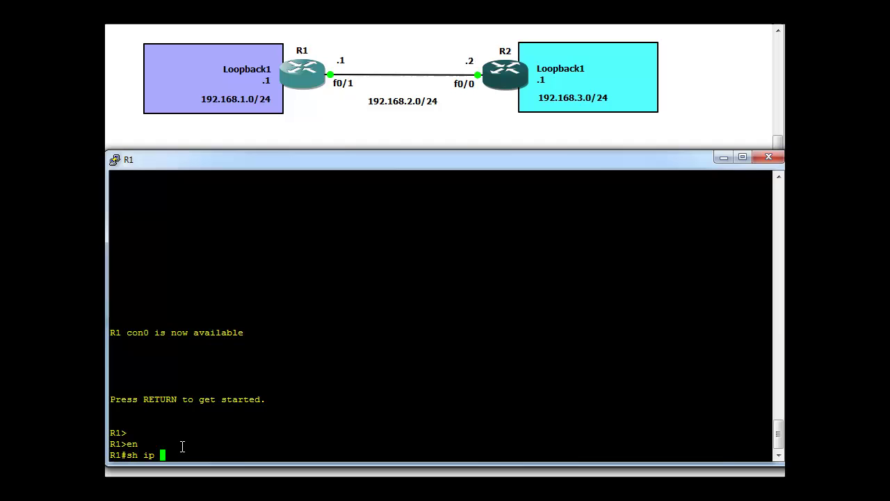
type("int brief")
key("Return")
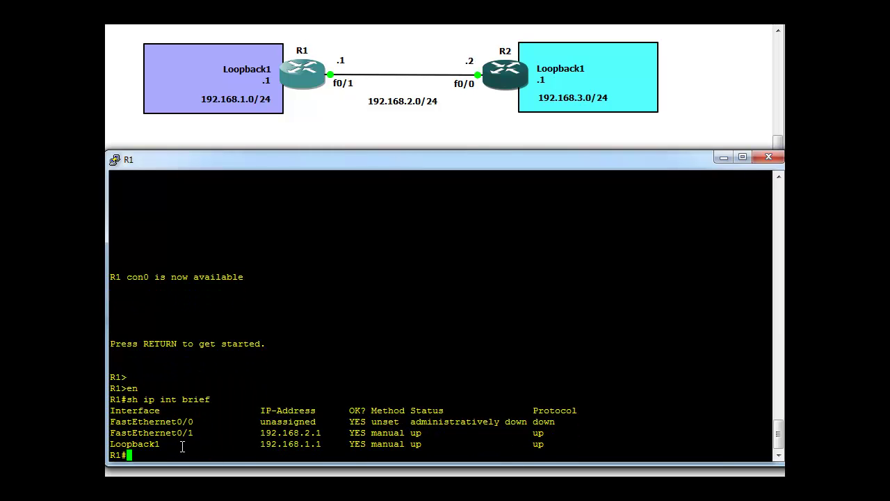
key("Return")
key("Return")
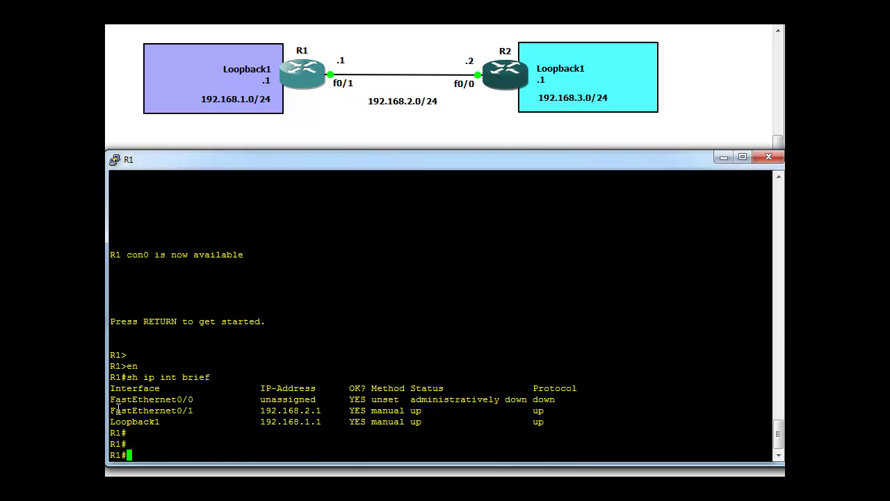
double_click(146, 412)
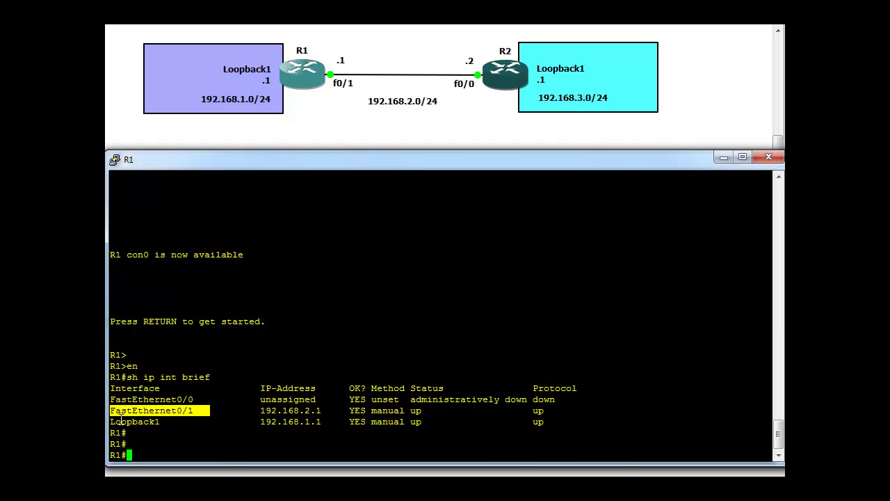
left_click_drag(116, 421, 170, 422)
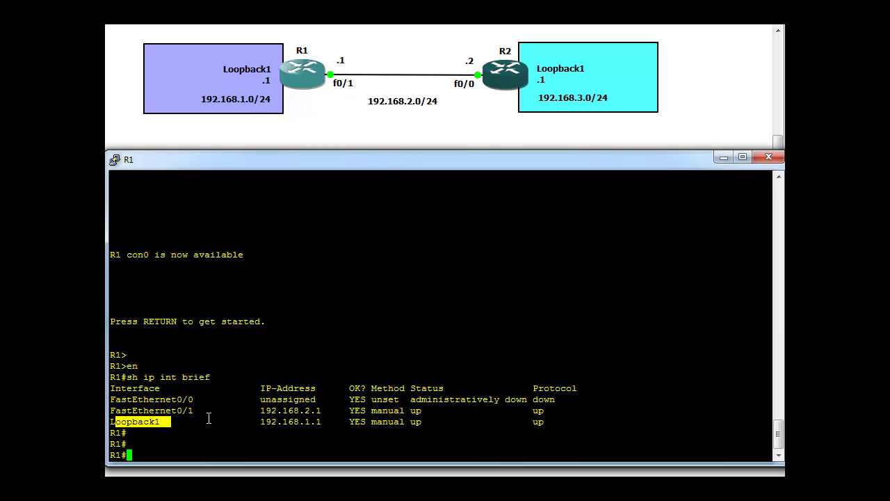
double_click(185, 443)
Display R1's routing table, marking connected routes 192.168.1.0/24 and 192.168.2.0/24 and the C code.
left_click(156, 455)
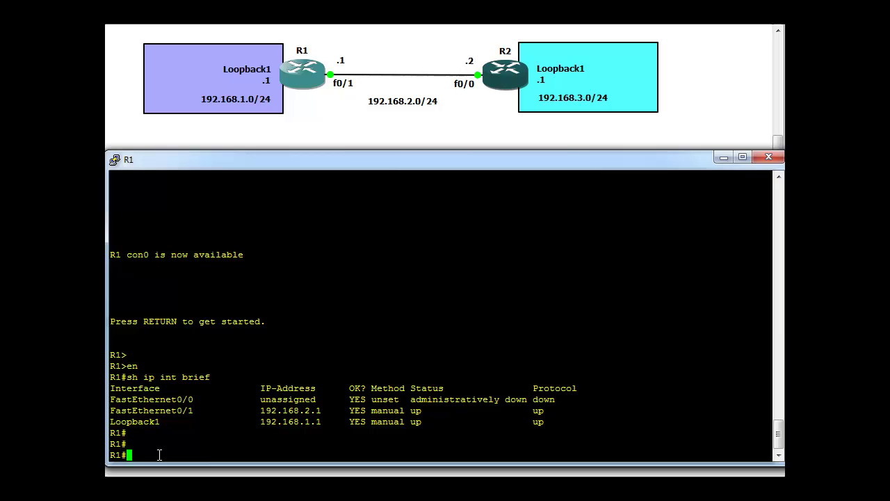
type("sh ip route")
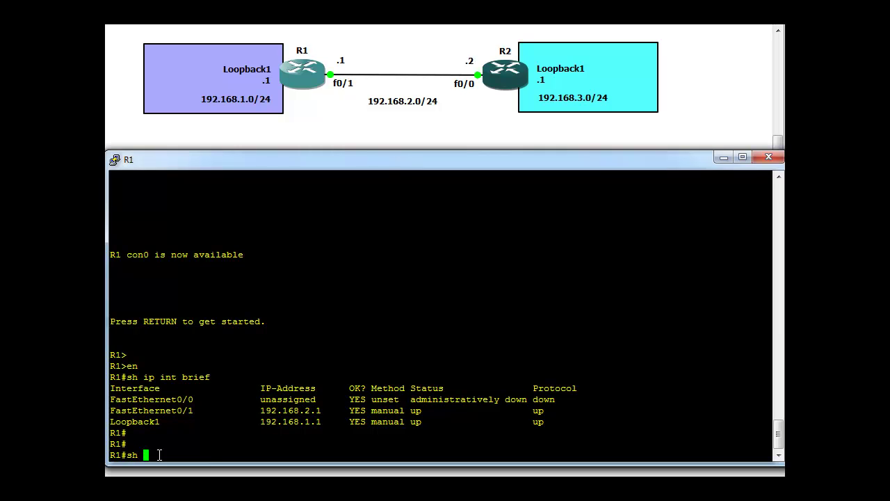
key("Return")
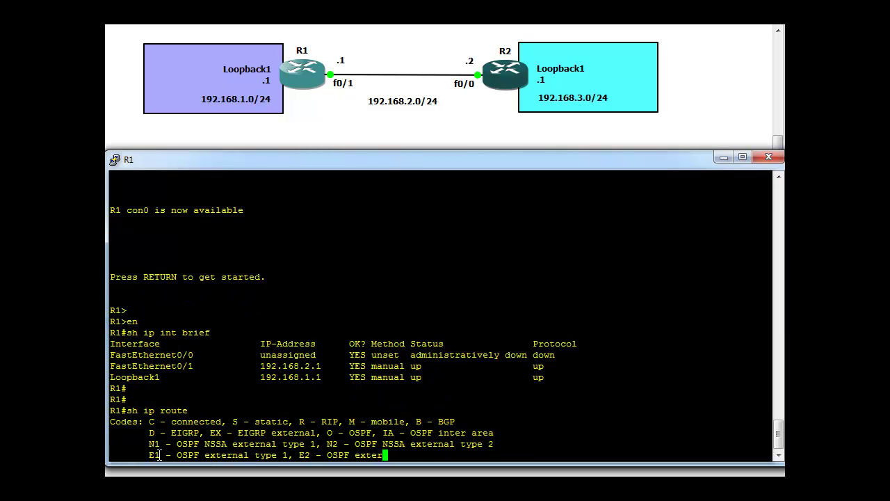
key("Return")
key("Return")
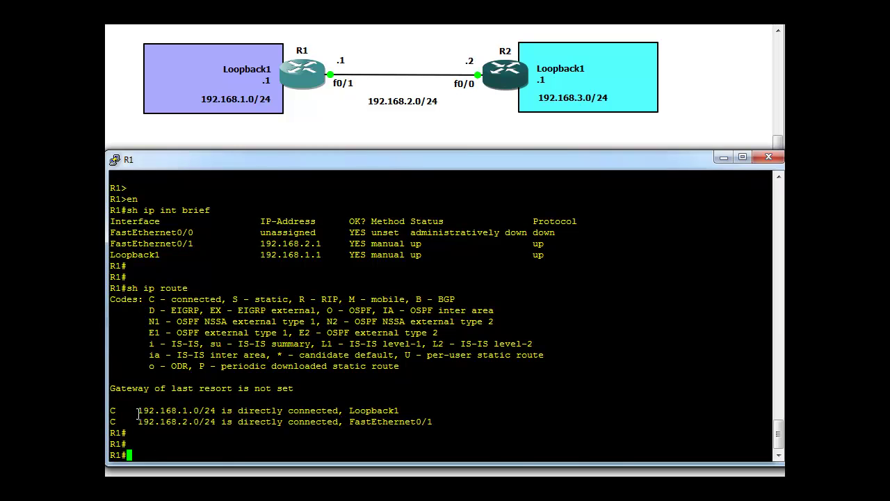
left_click_drag(134, 410, 223, 410)
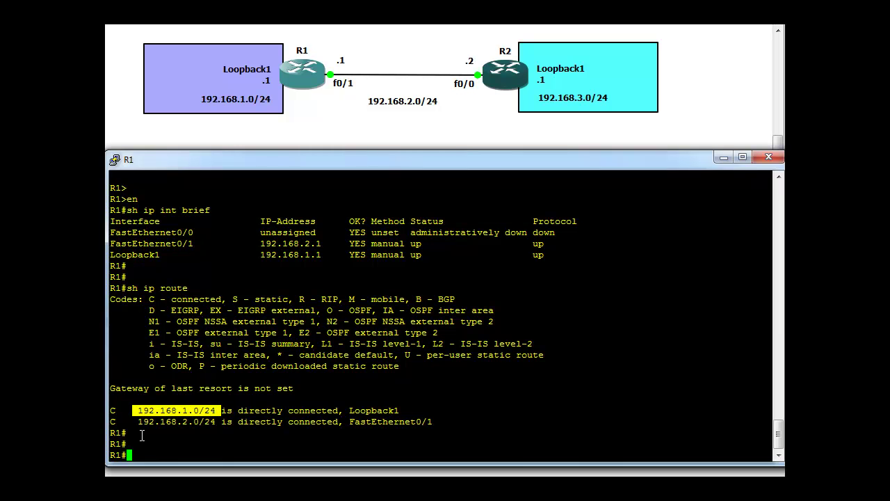
left_click_drag(134, 421, 227, 421)
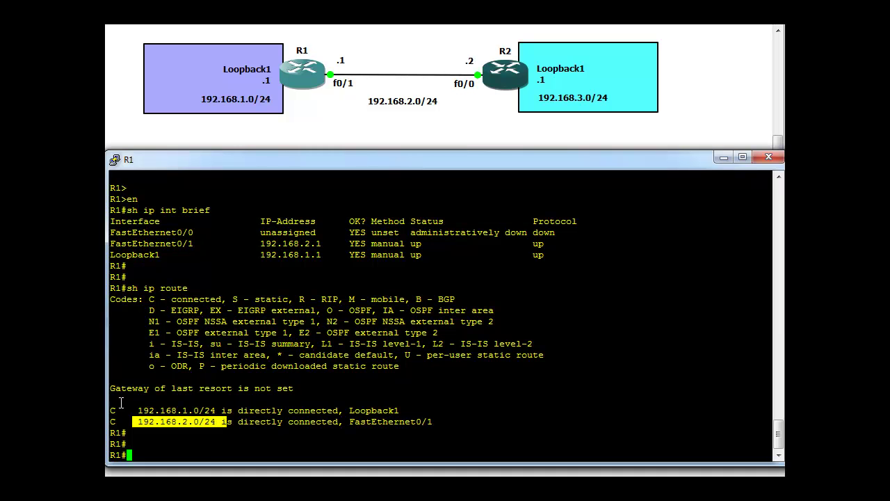
left_click_drag(149, 299, 222, 299)
left_click(165, 448)
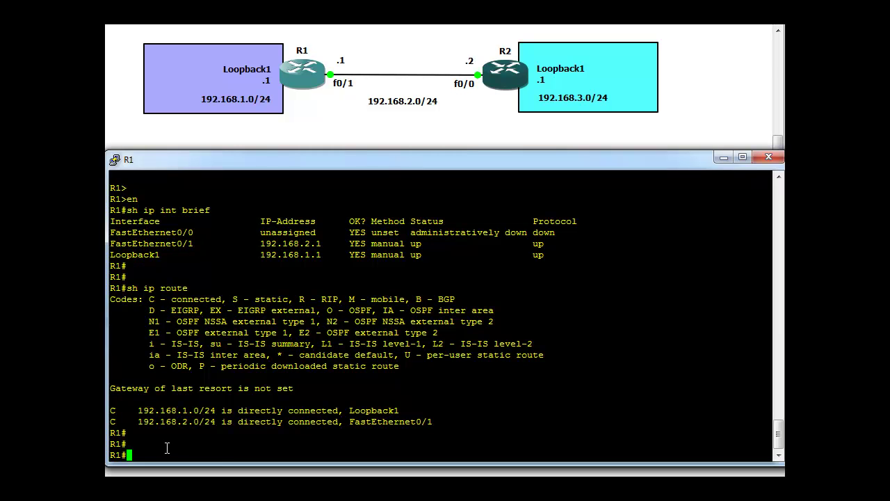
Run 'sh ip protocols' on R1, which returns nothing.
type("sh ip pr")
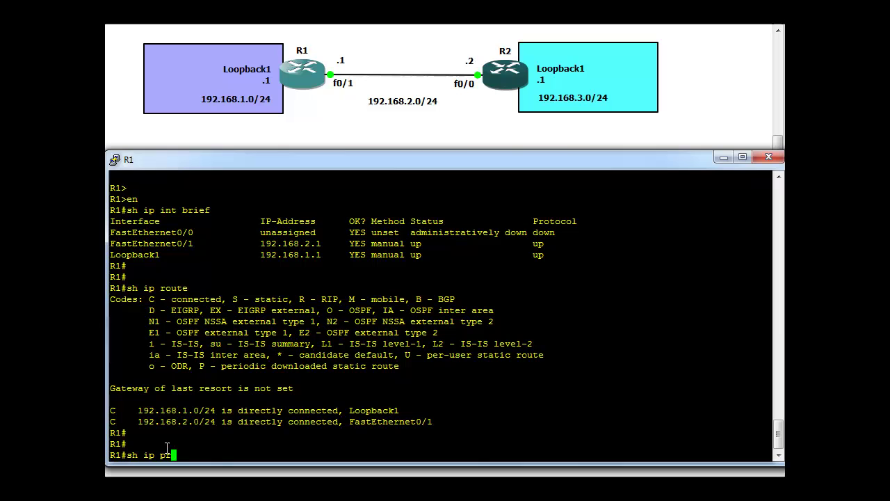
type("otocols")
key("Return")
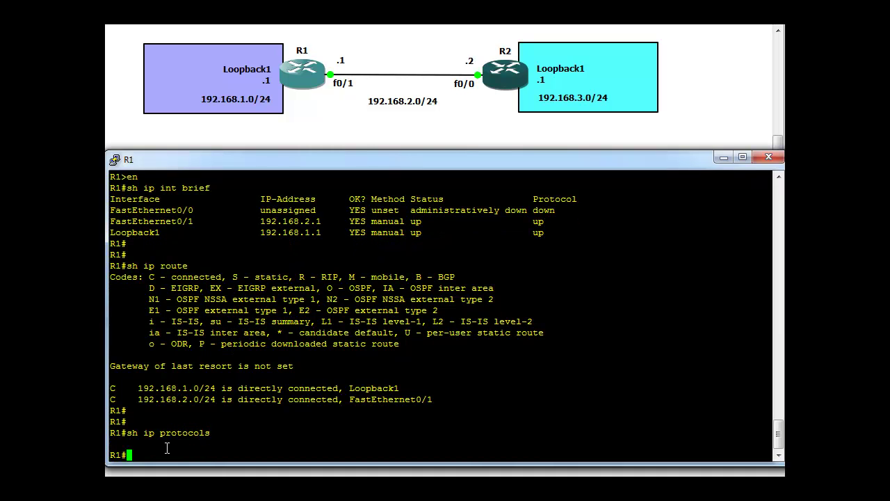
key("Return")
key("Return")
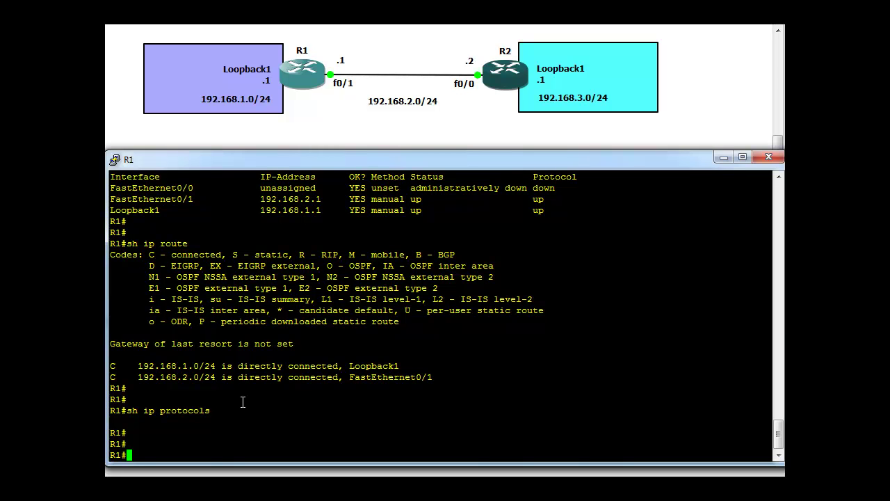
Put R2 into privileged mode and list its interfaces, marking FastEthernet0/0 at 192.168.2.2.
key("alt+Tab")
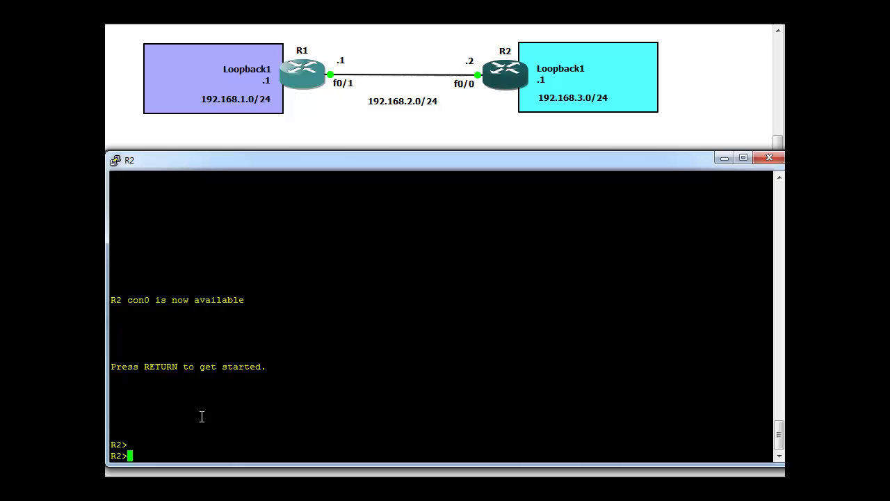
type("en")
key("Return")
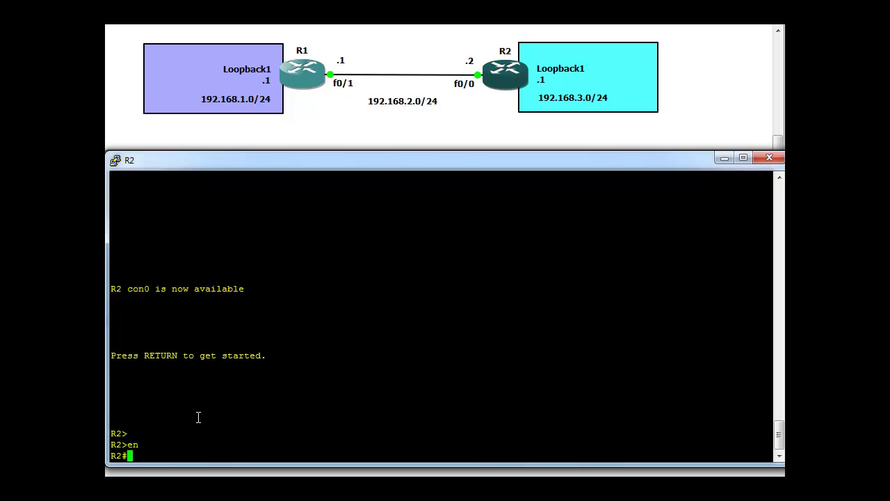
type("sh ip int brief")
key("Return")
key("Return")
key("Return")
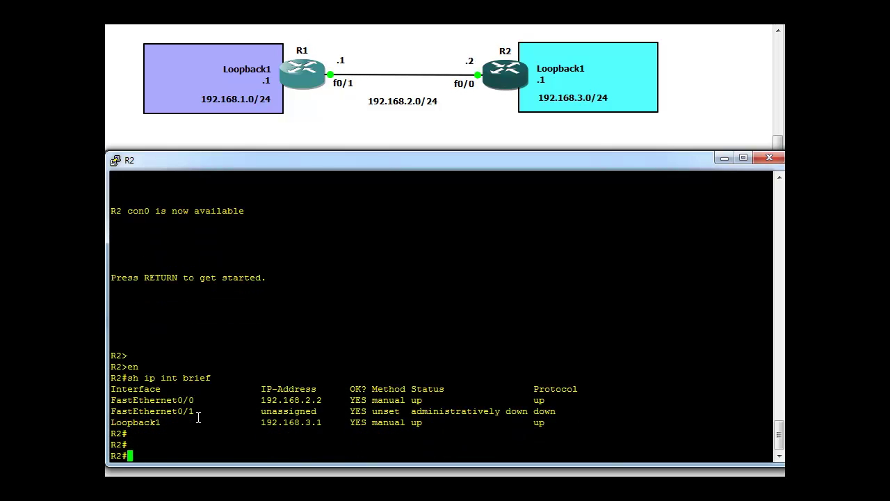
left_click_drag(112, 400, 325, 400)
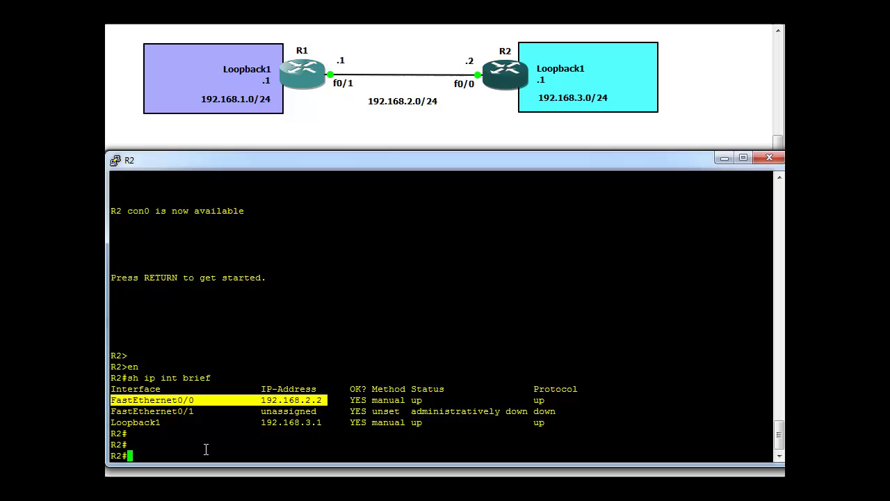
Display R2's routing table, marking connected routes 192.168.2.0/24 and 192.168.3.0/24.
left_click(179, 443)
type("sh ip ")
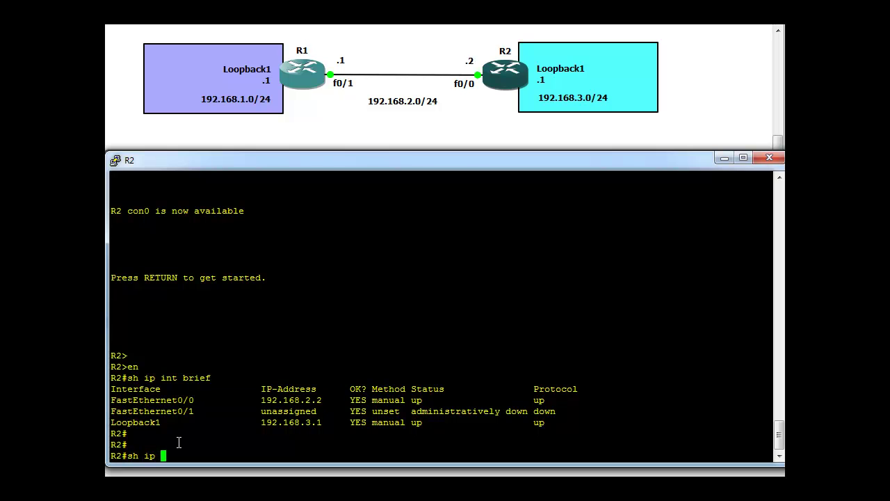
type("route")
key("Return")
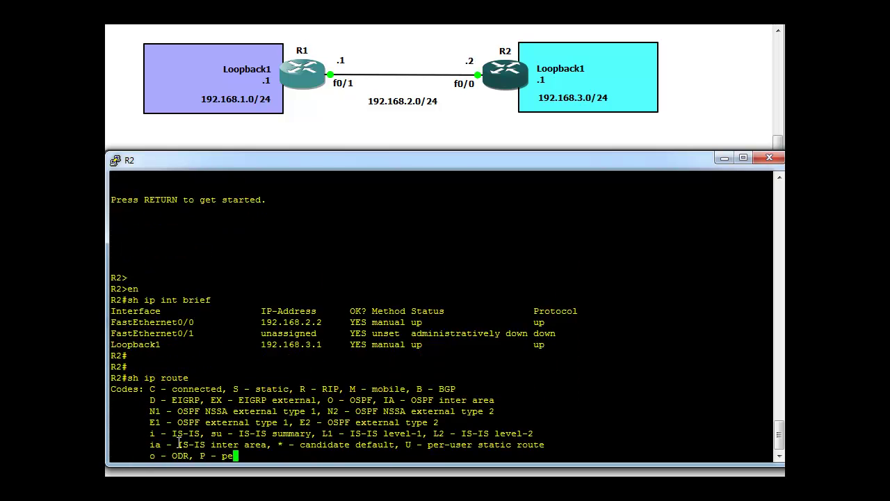
key("Return")
key("Return")
left_click_drag(137, 411, 222, 411)
left_click_drag(137, 422, 214, 423)
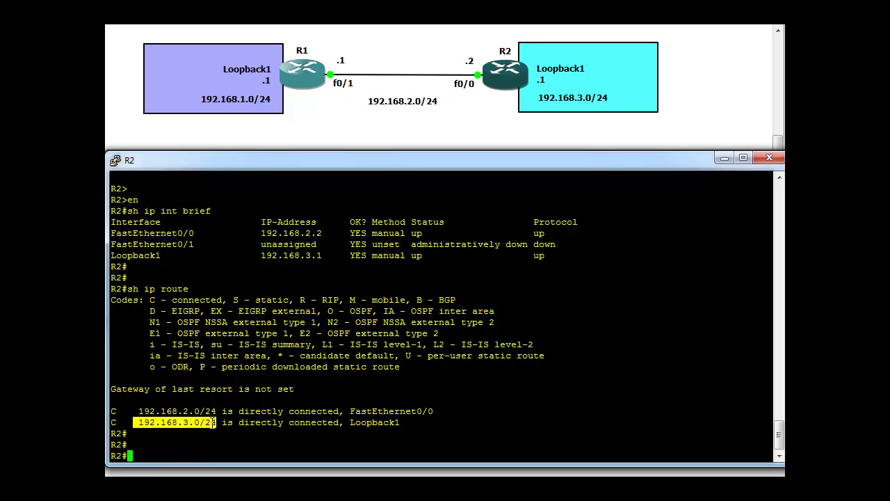
Run 'sh ip protocols' on R2, confirming no routing protocol is running.
left_click(155, 452)
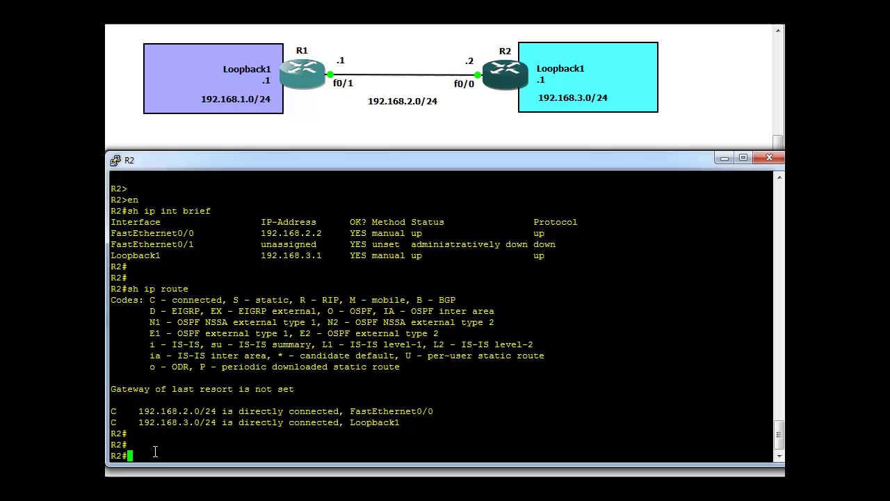
type("sh ip pro")
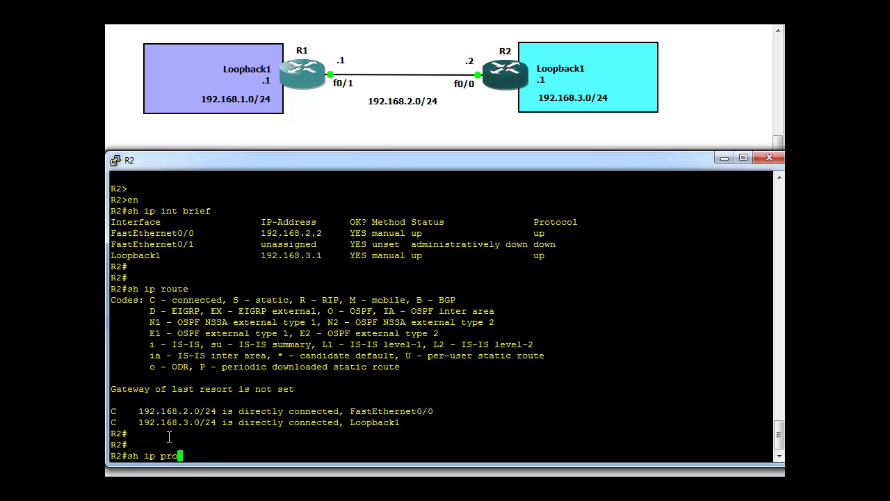
type("tocols")
key("Return")
key("Return")
key("Return")
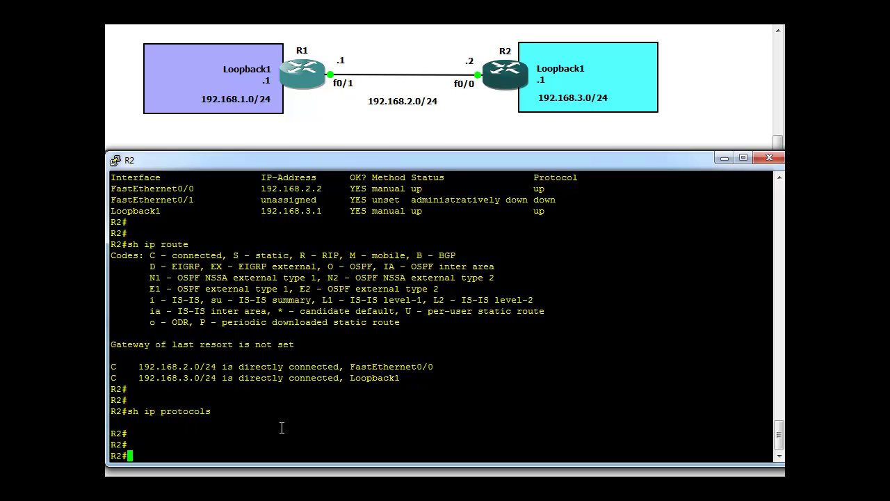
Ping 192.168.3.0 from R1, which fails with 0/5 success.
key("alt+Tab")
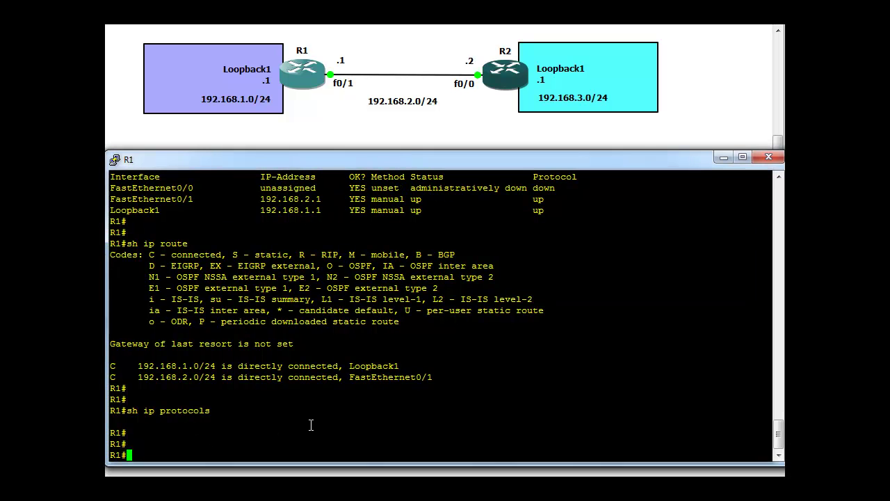
double_click(161, 443)
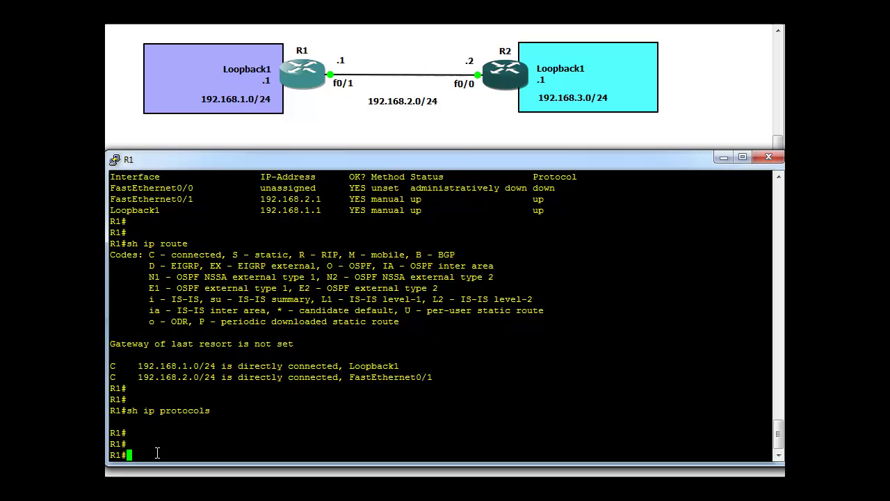
left_click(158, 453)
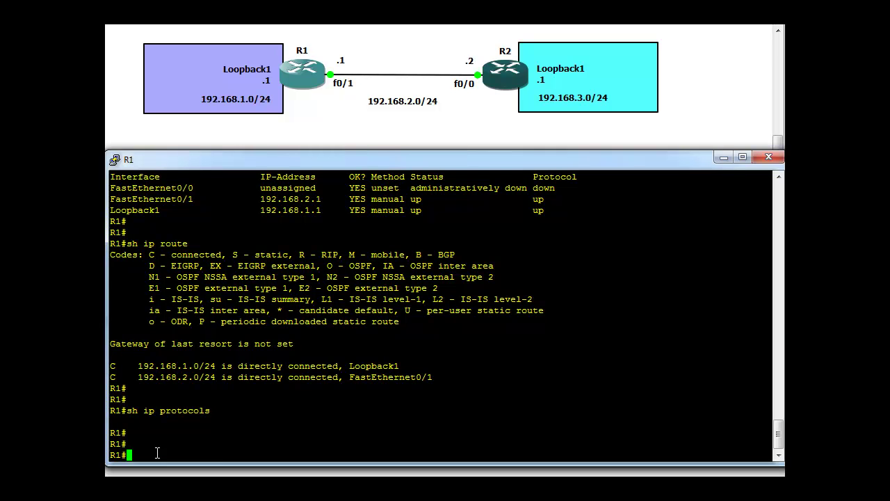
type("ping")
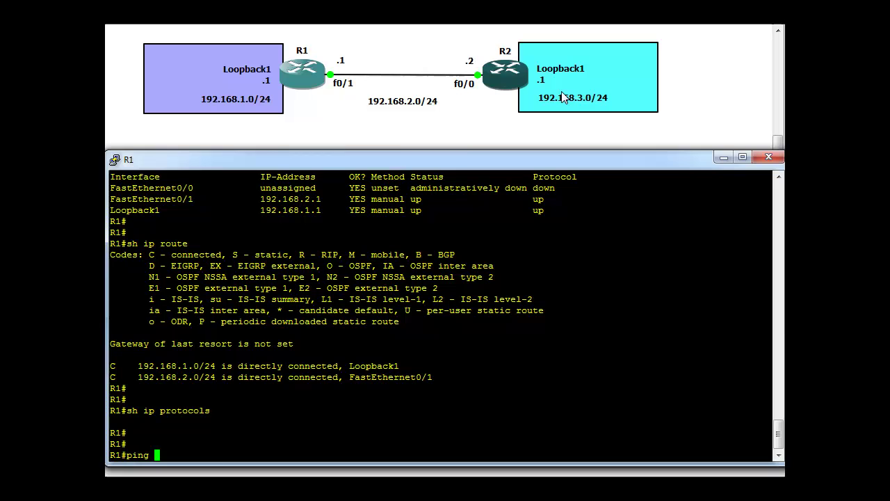
type("19")
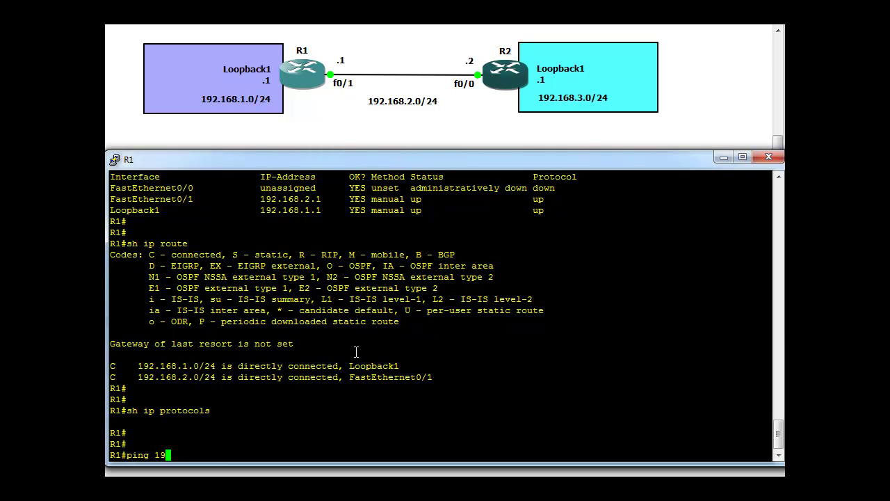
type("2.168.3.0")
key("Return")
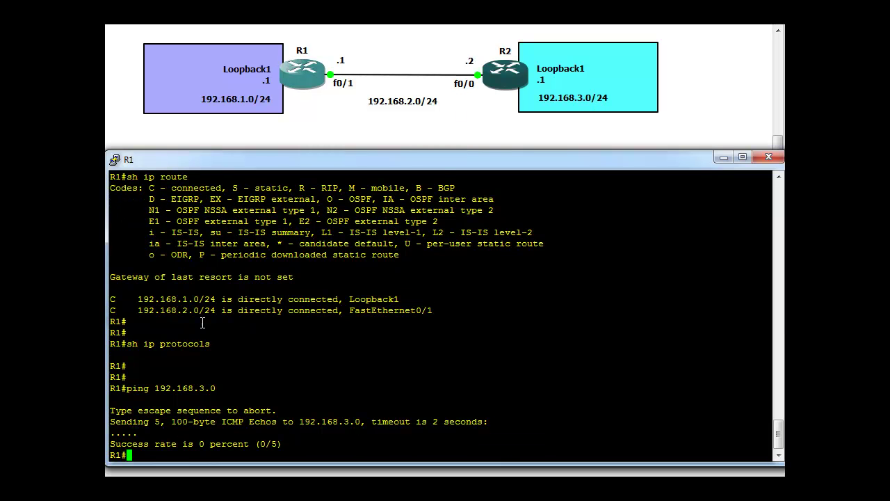
Mark R1's connected networks 192.168.1.0/24 and 192.168.2.0/24, then return to R2.
left_click_drag(139, 301, 217, 300)
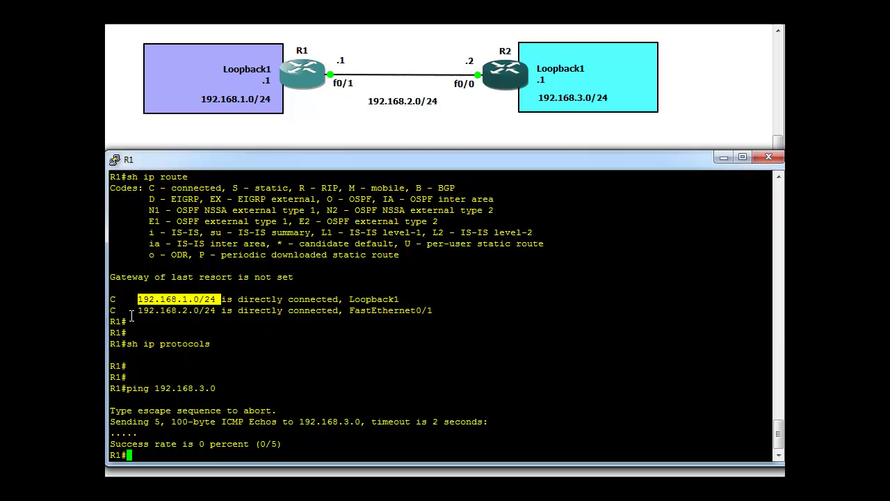
left_click_drag(139, 311, 215, 310)
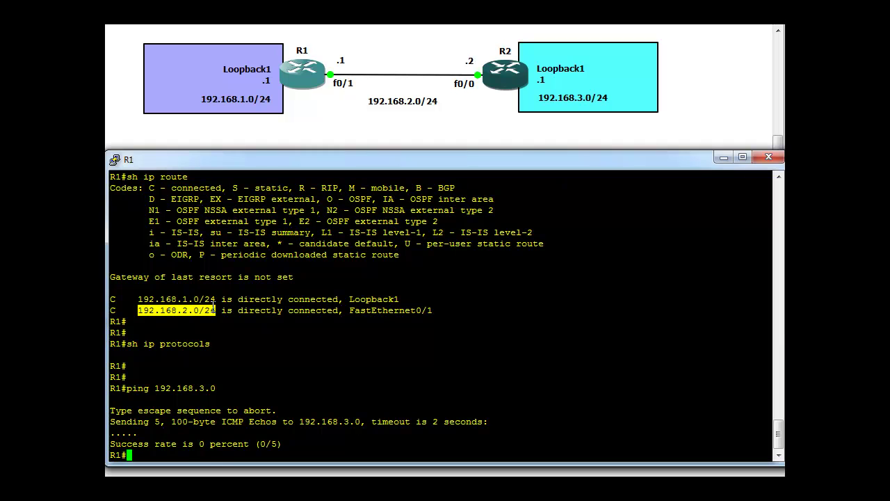
left_click(141, 455)
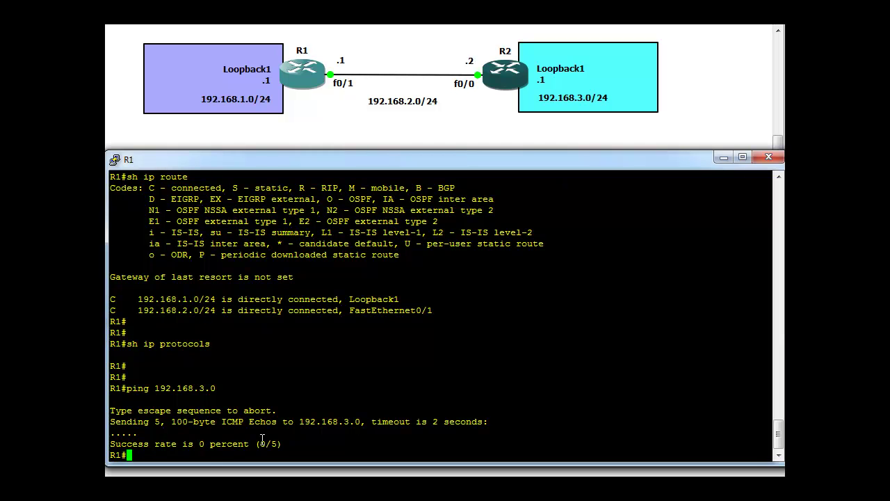
key("alt+Tab")
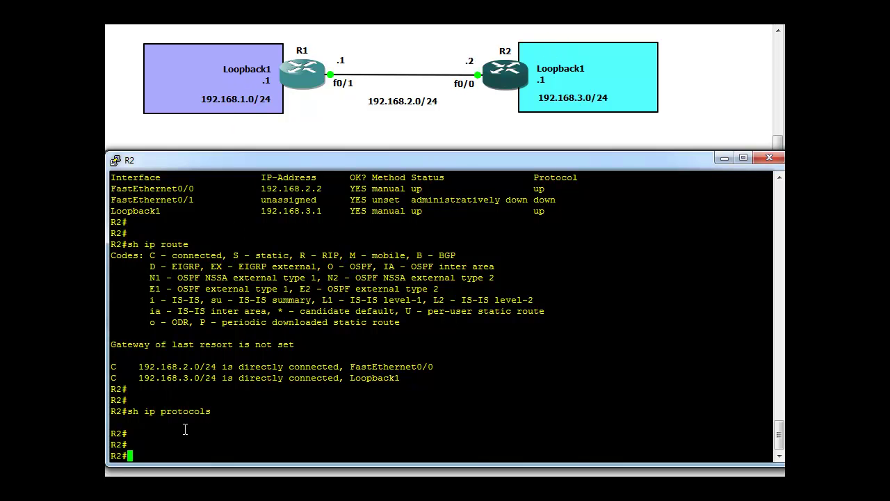
Ping 192.168.1.1 from R2.
type("ping 192")
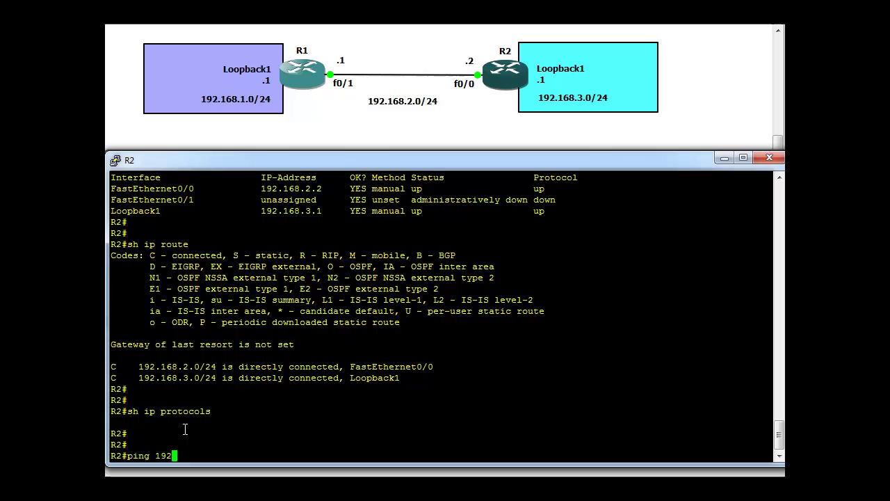
type(".168")
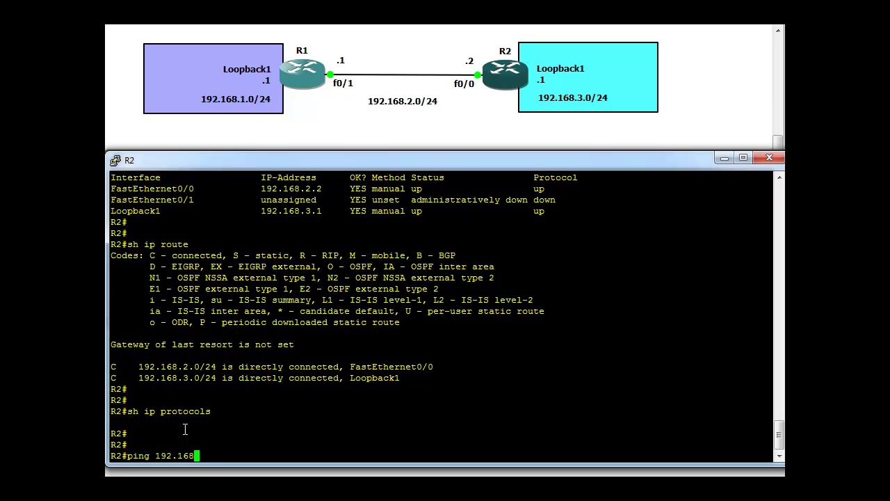
type(".1.1")
key("Return")
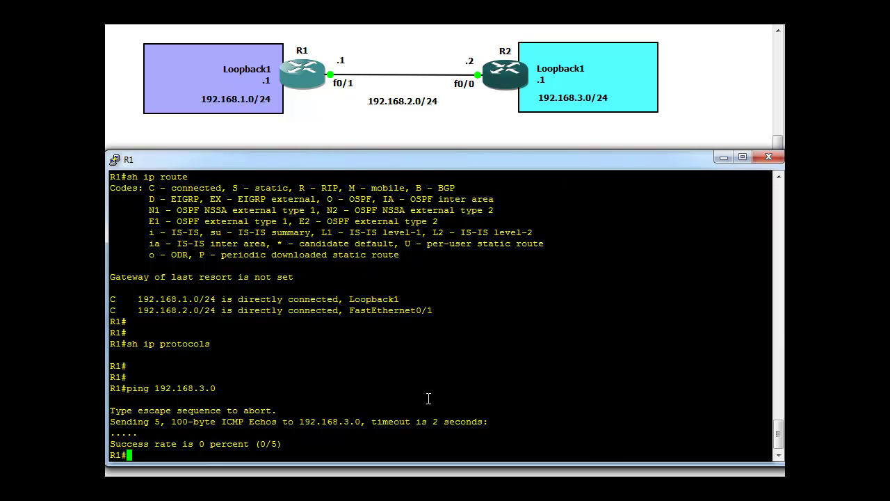
Enter 'router rip' configuration on R1 and review the RIP version options.
key("Return")
key("Return")
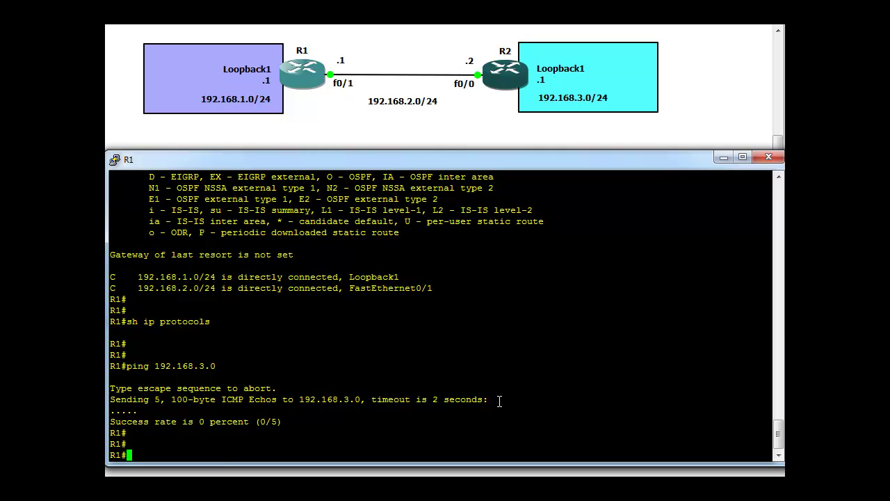
type("config t")
key("Return")
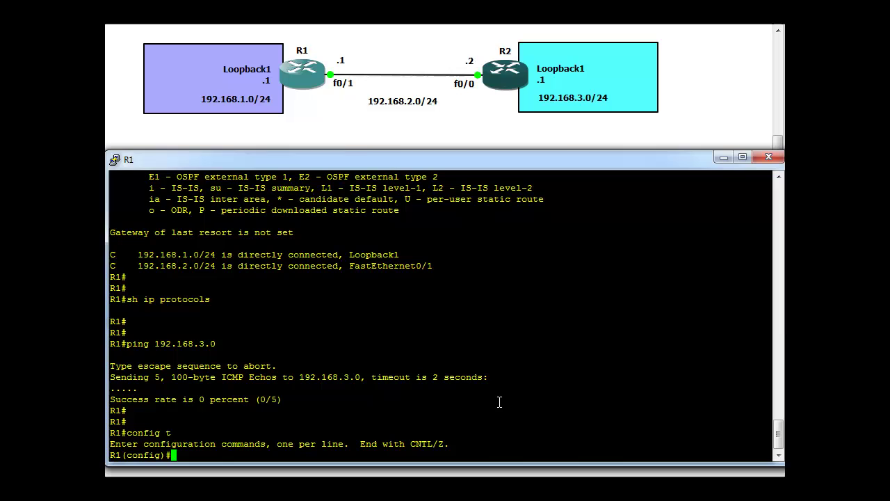
type("router rip")
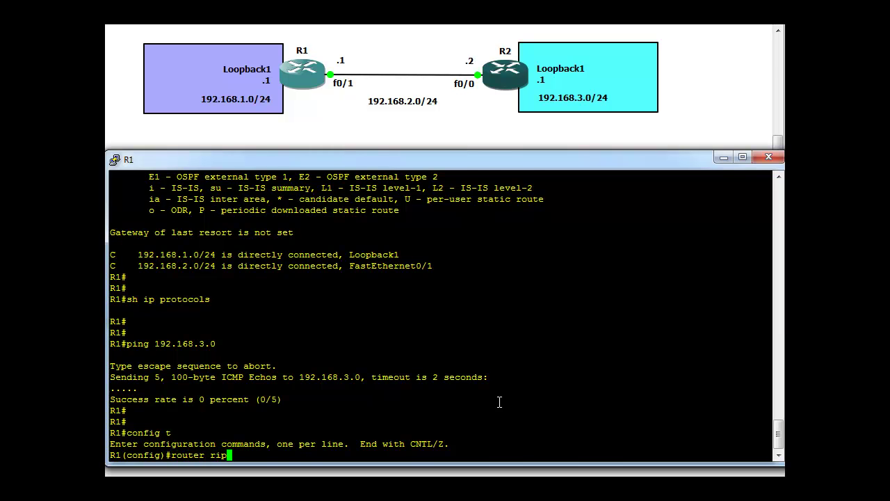
key("Return")
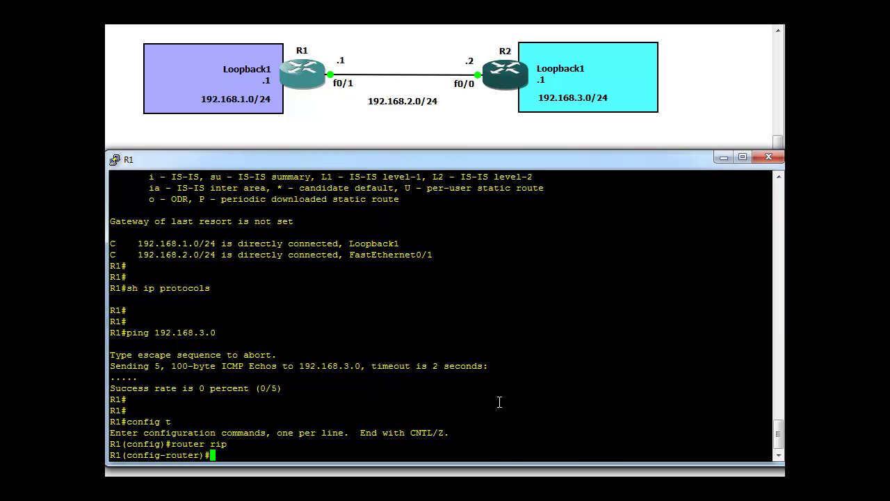
type("ver")
key("Tab")
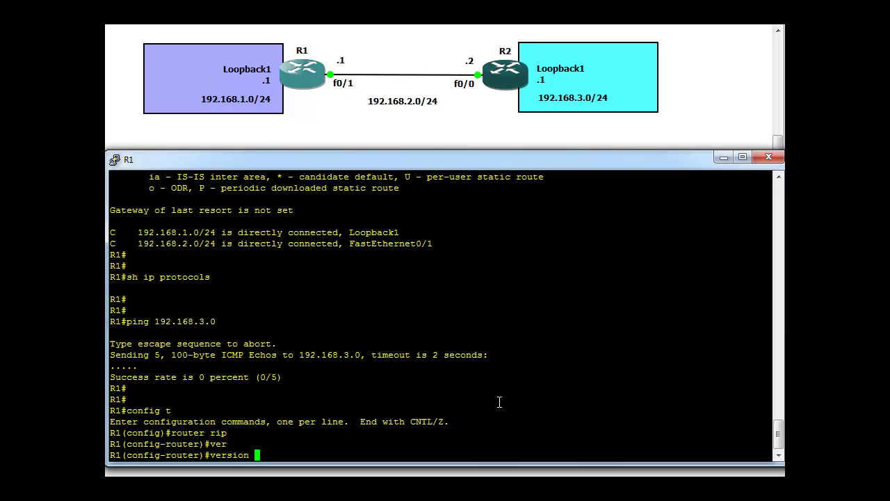
type("?")
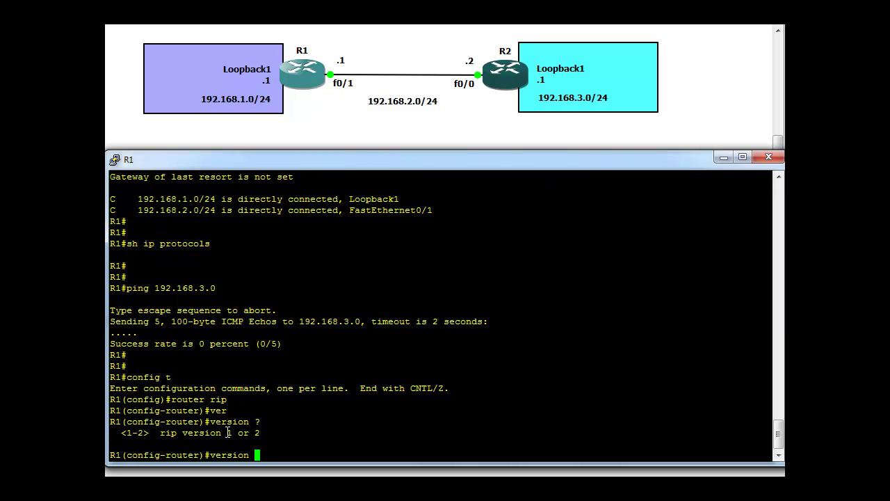
left_click_drag(223, 433, 267, 445)
left_click(267, 454)
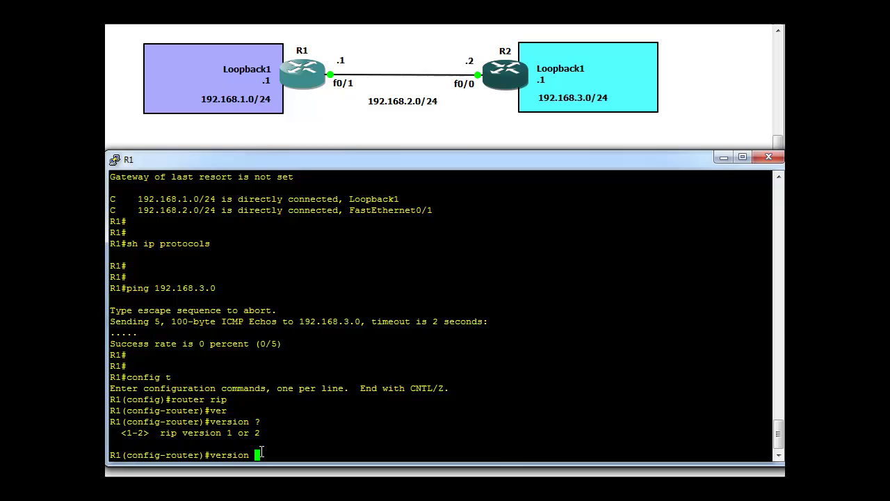
type("1")
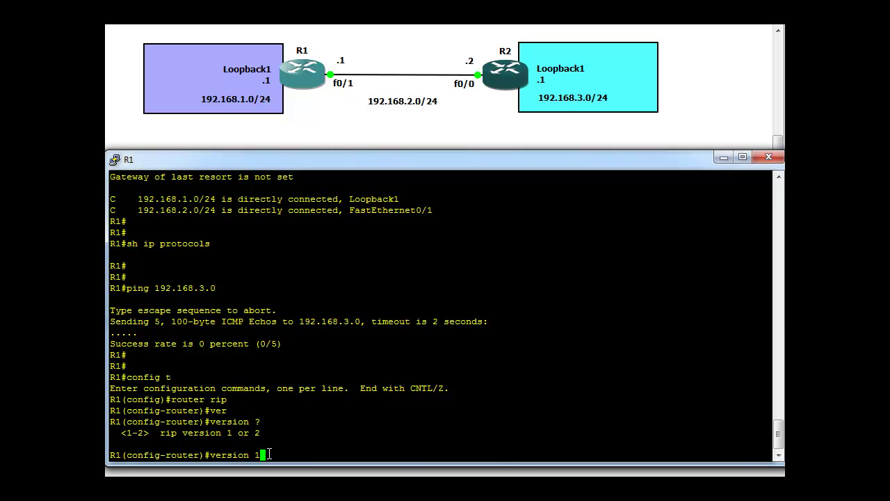
key("BackSpace")
key("BackSpace")
key("BackSpace")
key("BackSpace")
key("BackSpace")
key("BackSpace")
key("BackSpace")
key("BackSpace")
key("BackSpace")
Add RIP network statements 192.168.1.0 and 192.168.2.0 on R1.
type("network 192.16")
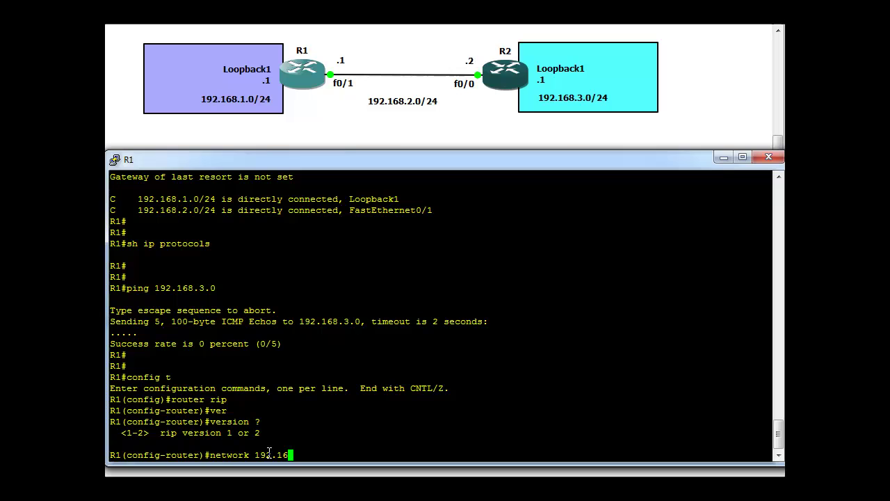
type("8.1.0")
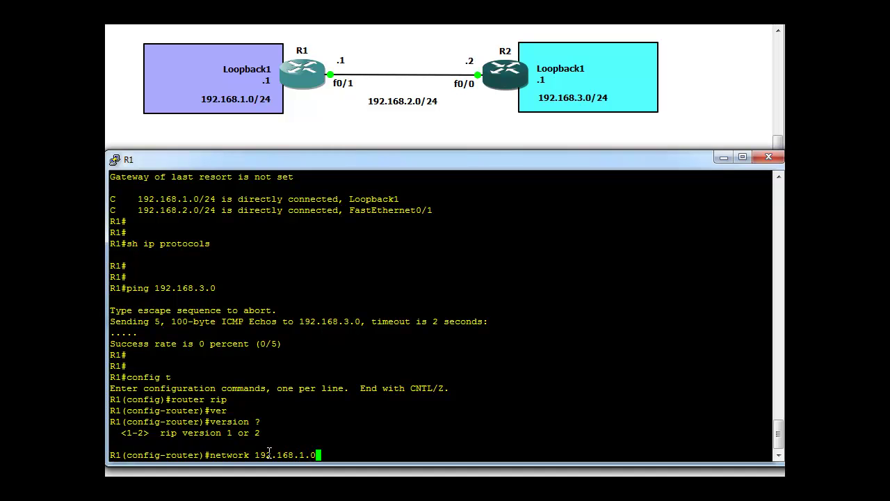
key("Return")
key("Up")
key("BackSpace")
key("BackSpace")
key("BackSpace")
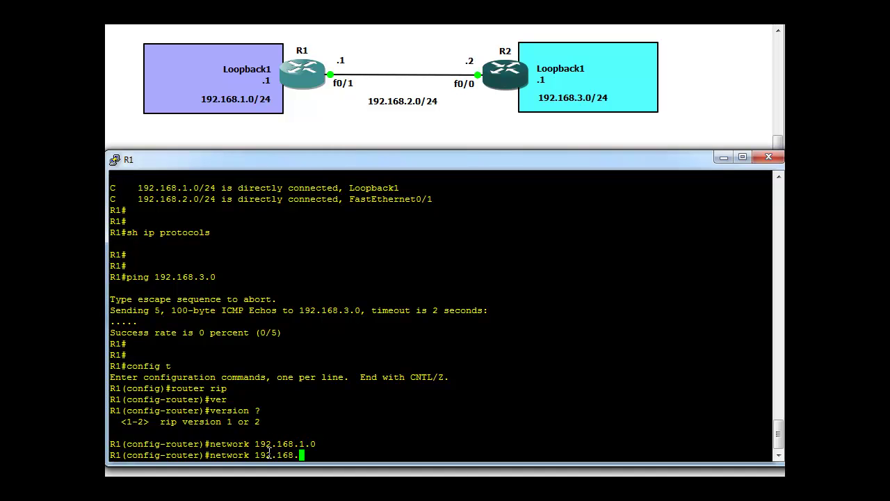
type("2.0")
key("Return")
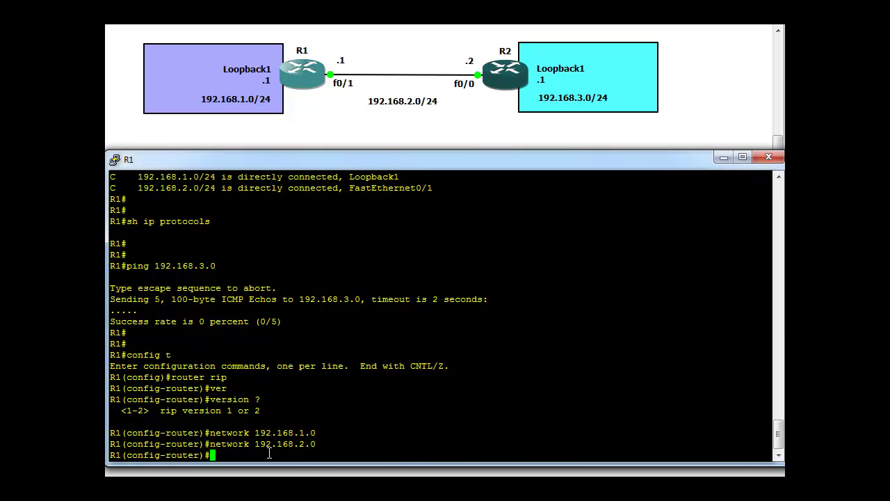
key("Return")
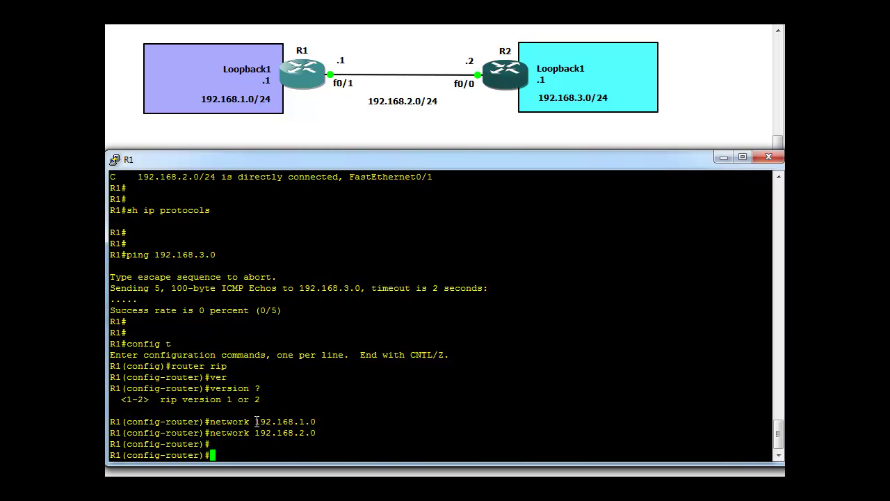
Point out R1's 192.168.1.0 and 192.168.2.0 network statements, then leave with 'end'.
left_click_drag(256, 421, 313, 422)
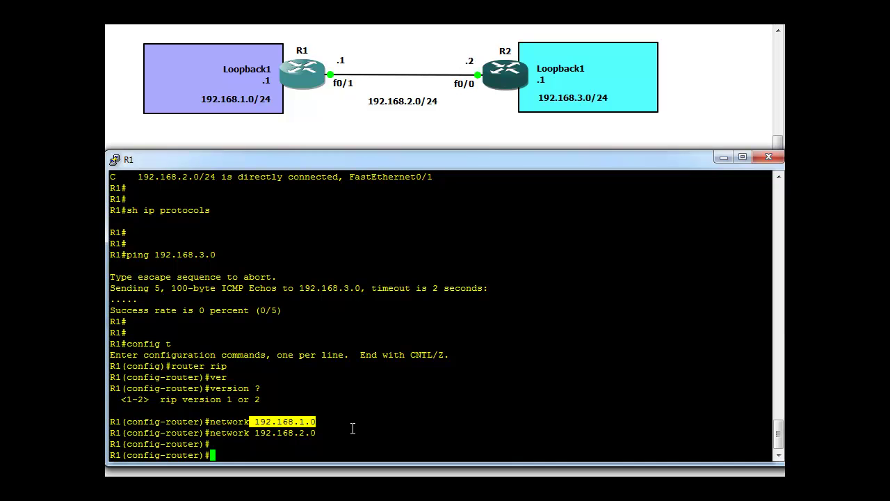
left_click_drag(256, 433, 318, 433)
left_click(245, 450)
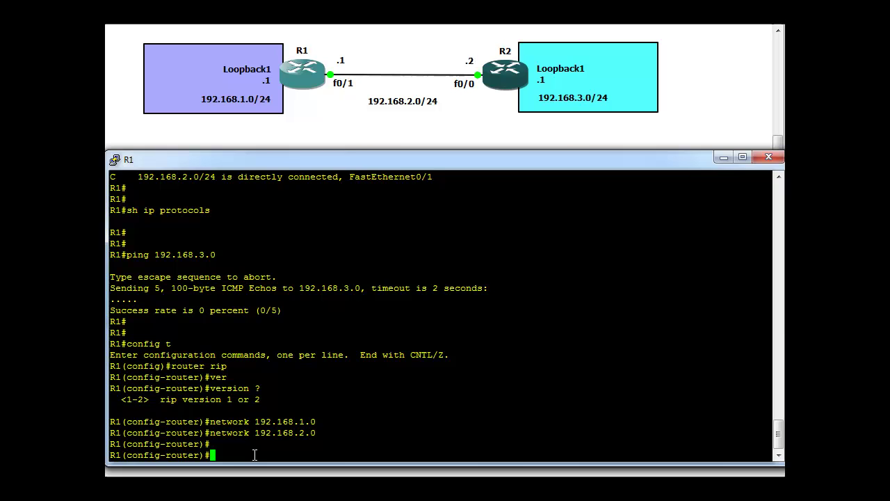
type("end")
key("Return")
key("Return")
key("Return")
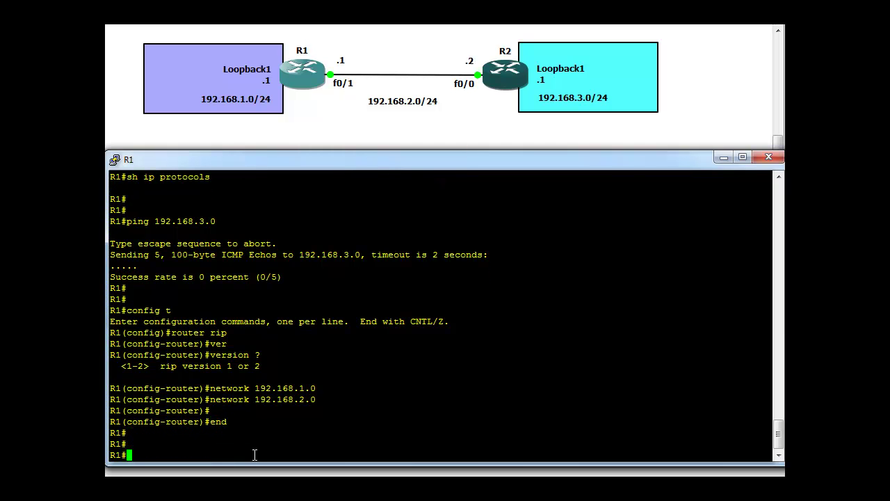
Start the RIP routing process on R2 with 'config t' and 'router rip'.
key("alt+Tab")
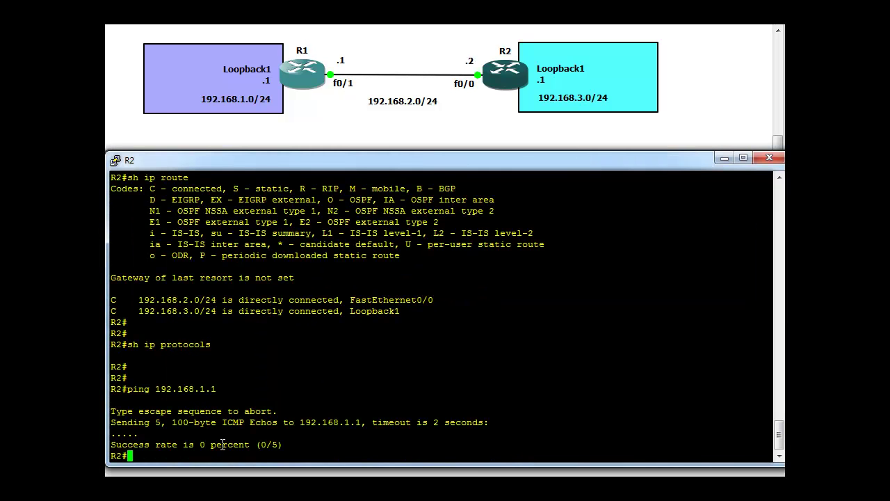
key("Return")
key("Return")
type("config t")
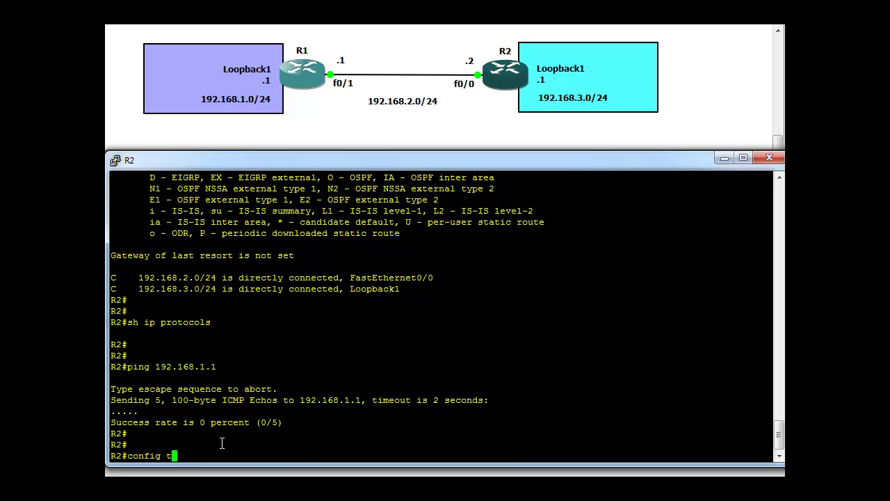
key("Return")
type("router rip")
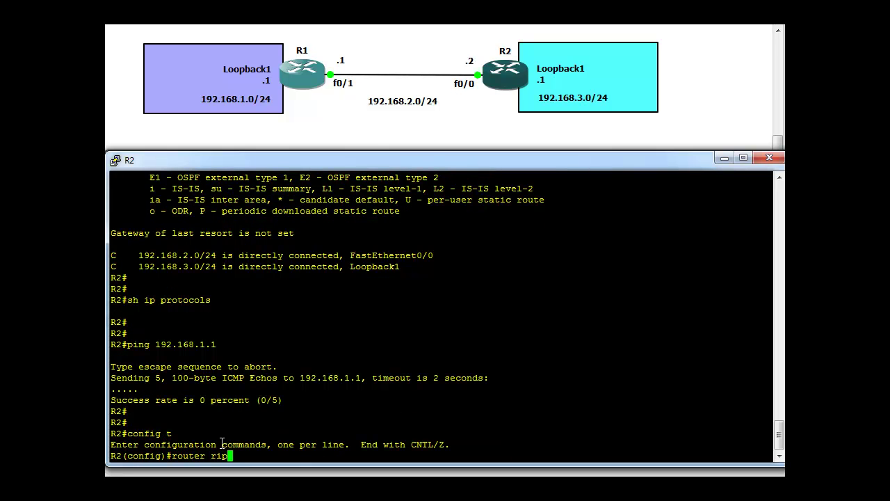
key("Return")
Add RIP networks 192.168.2.0 and 192.168.3.0 on R2 and exit configuration.
type("networ")
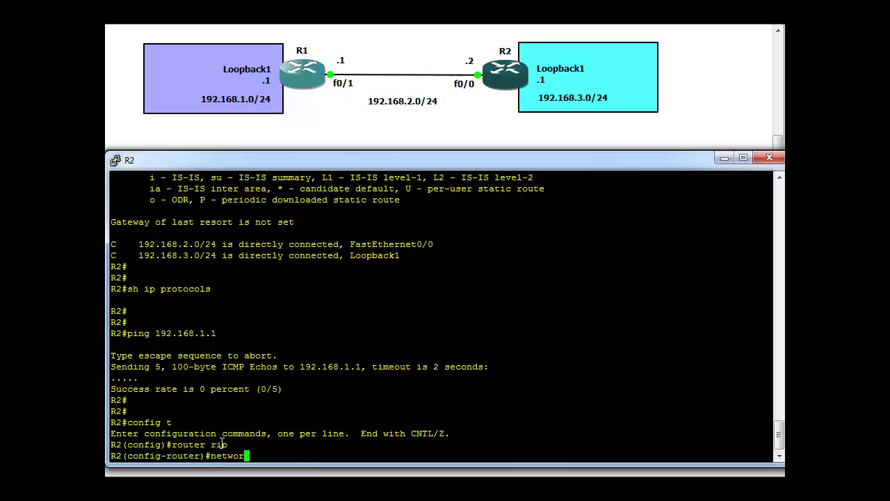
type("k 192")
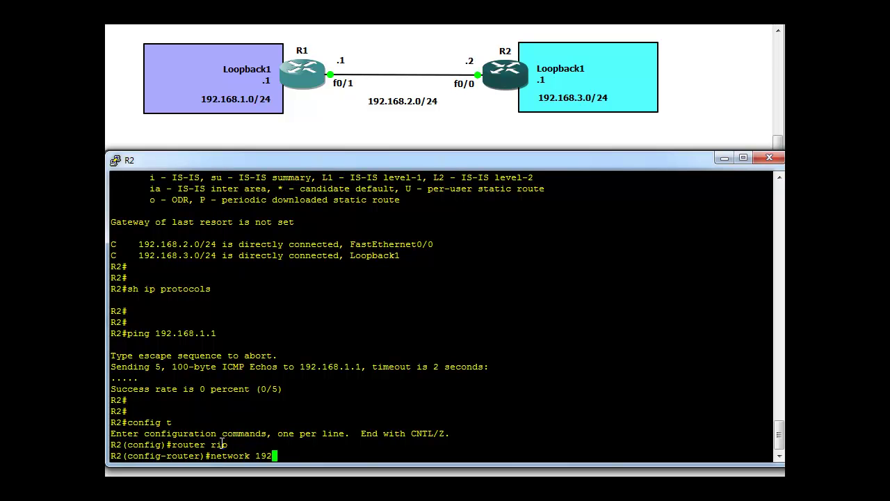
type(".168.2.0")
key("Return")
key("Up")
key("BackSpace")
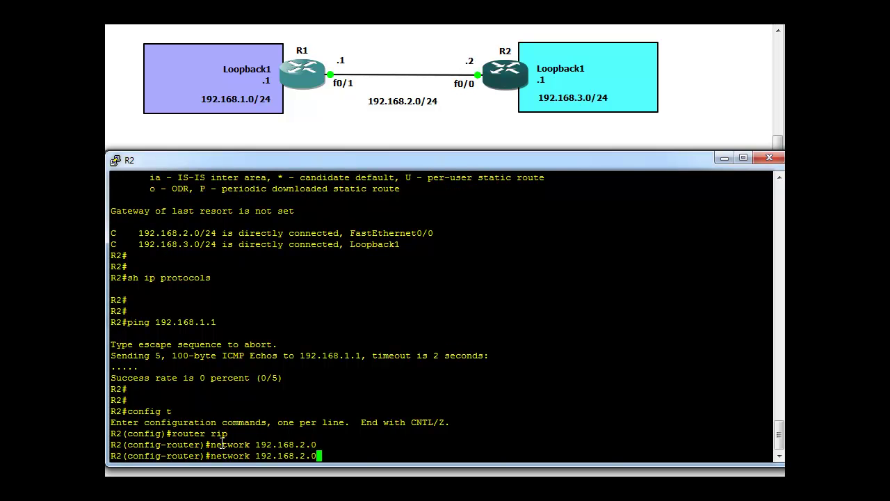
key("BackSpace")
key("BackSpace")
type("3.0")
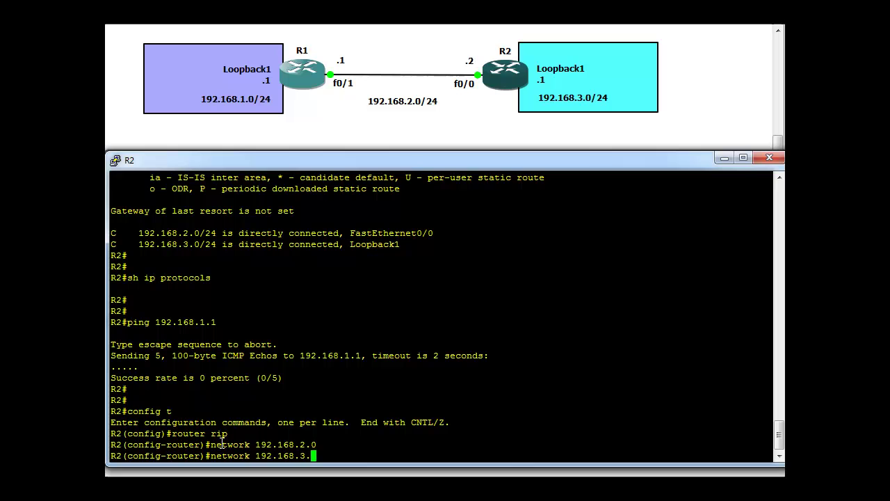
key("Return")
type("end")
key("Return")
key("Return")
key("Return")
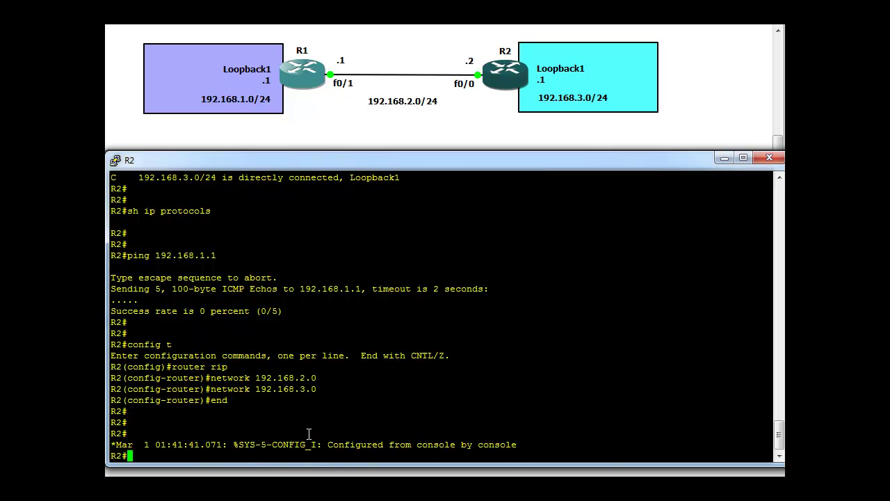
key("Return")
key("Return")
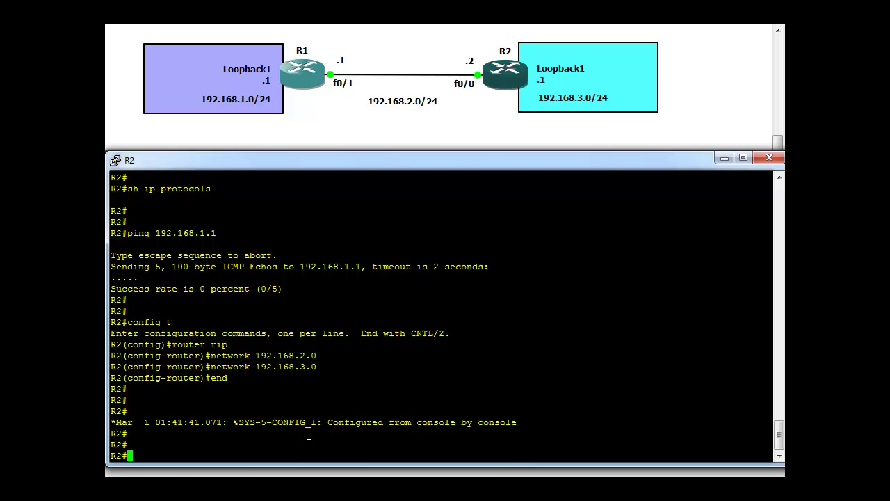
Show R2's routing table, marking RIP route 192.168.1.0/24 with distance 120 and hop count 1.
type("sh ip route")
key("Return")
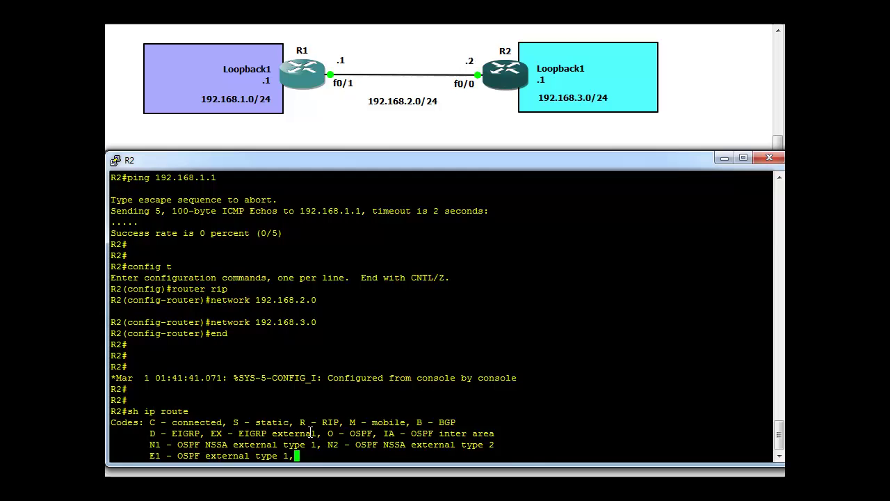
key("Return")
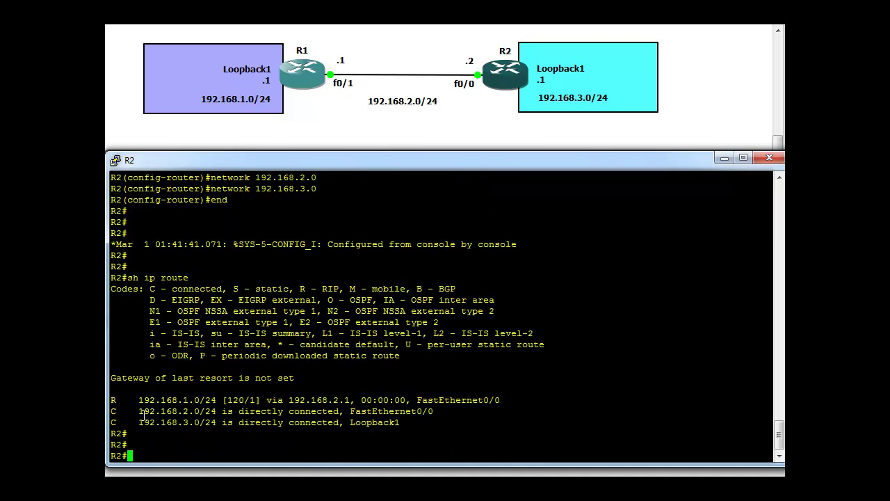
left_click_drag(138, 401, 221, 401)
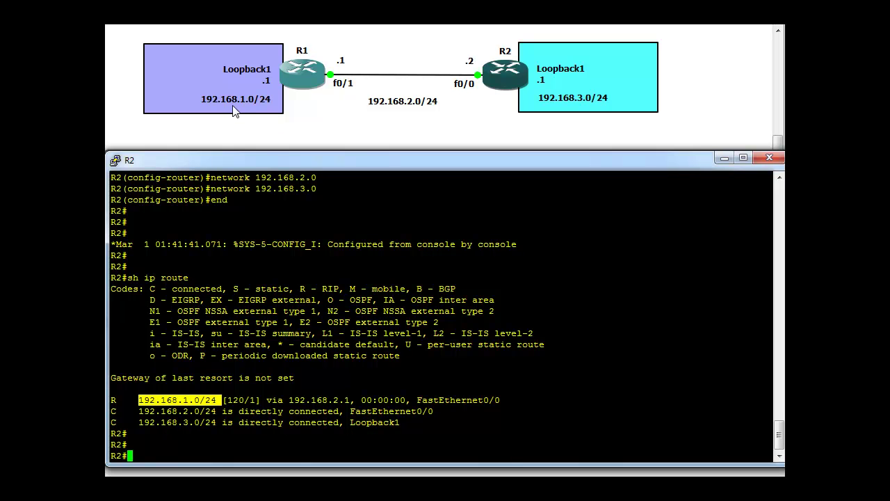
left_click(116, 400)
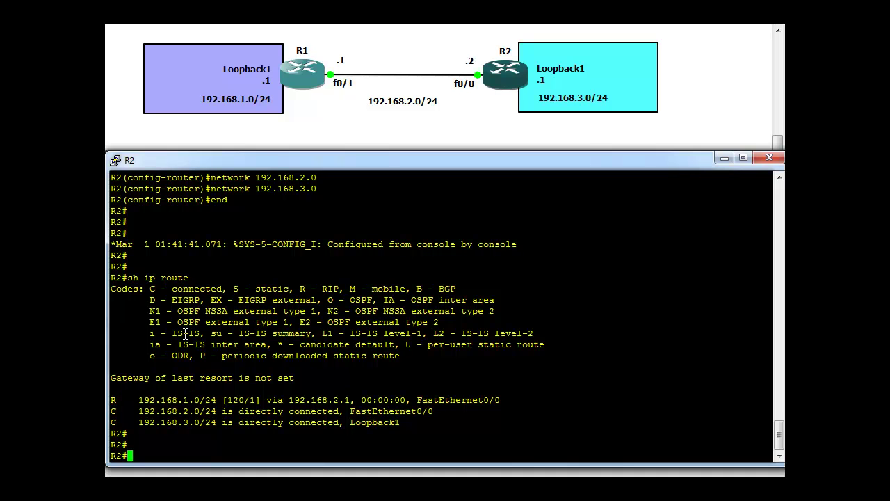
left_click_drag(300, 288, 339, 288)
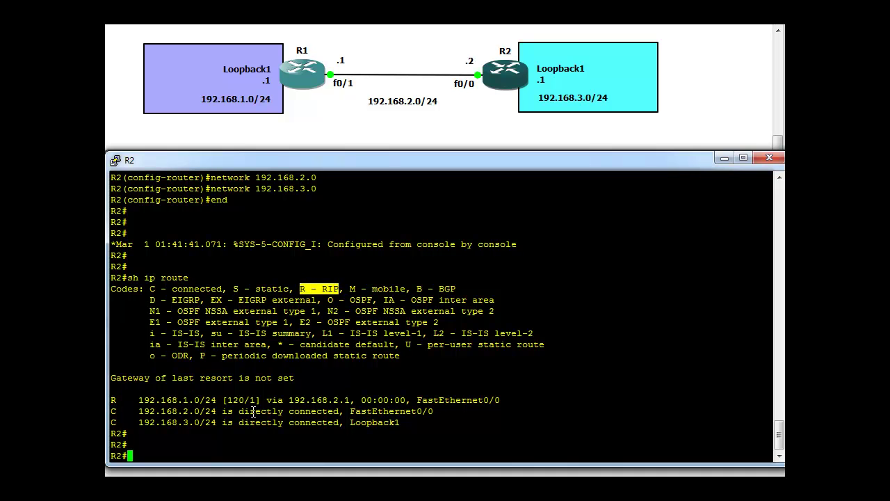
left_click_drag(222, 400, 242, 400)
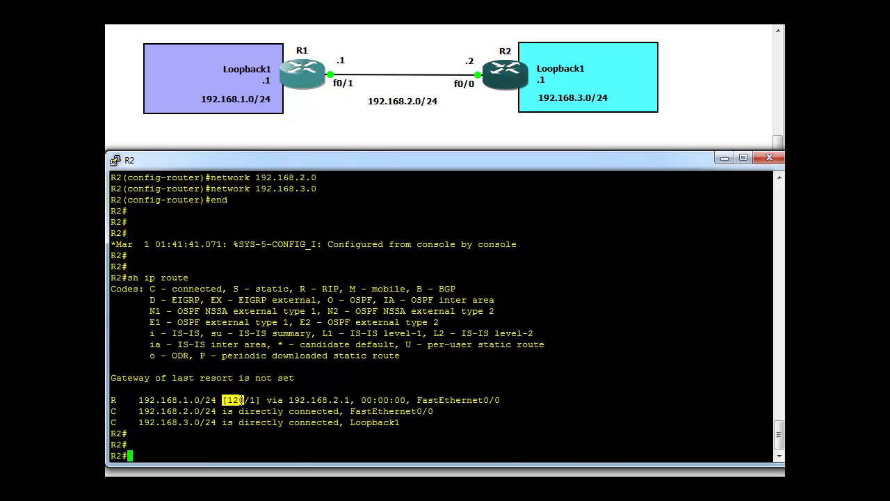
left_click_drag(245, 401, 259, 400)
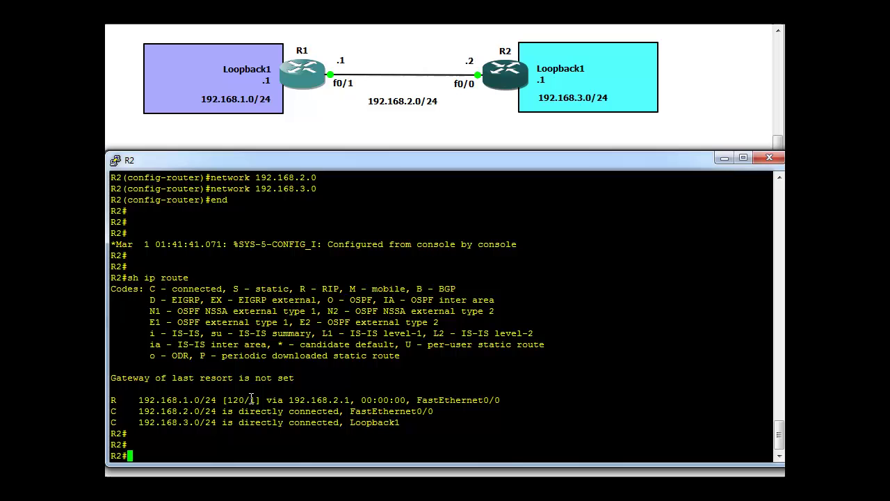
left_click(190, 400)
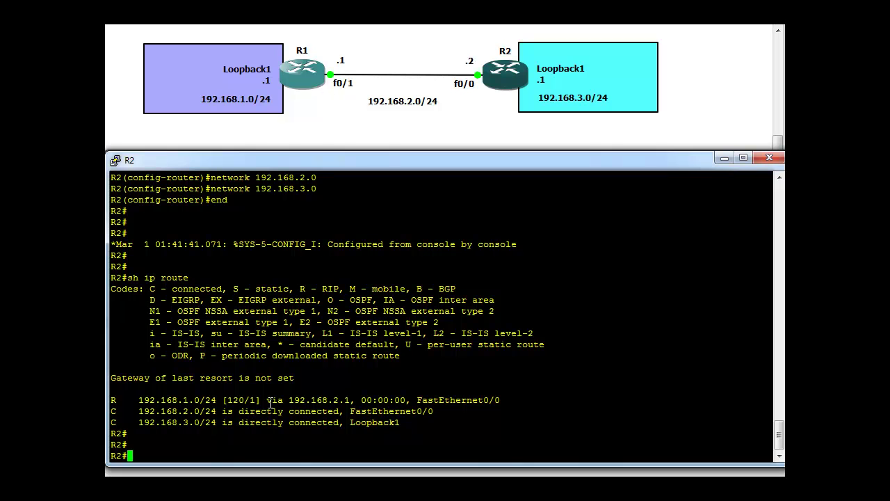
Display R1's routing table, marking the RIP-learned 192.168.3.0/24 route via 192.168.2.2.
key("alt+Tab")
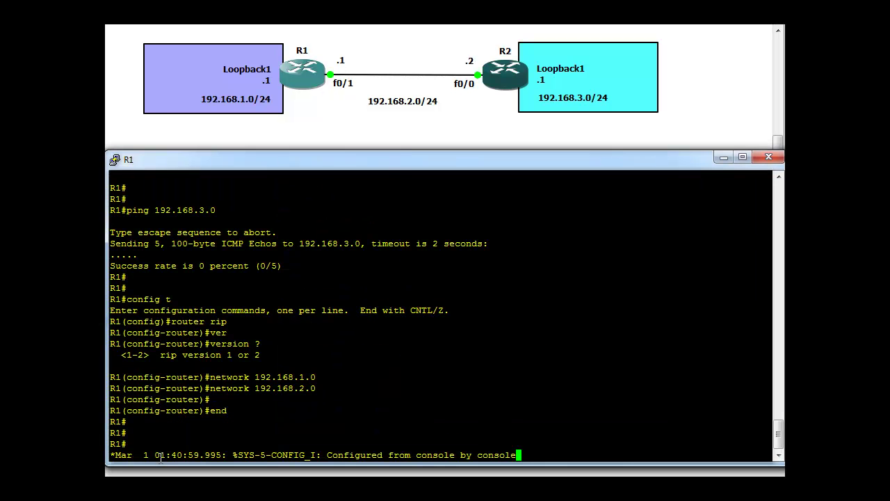
key("Return")
key("Return")
key("Return")
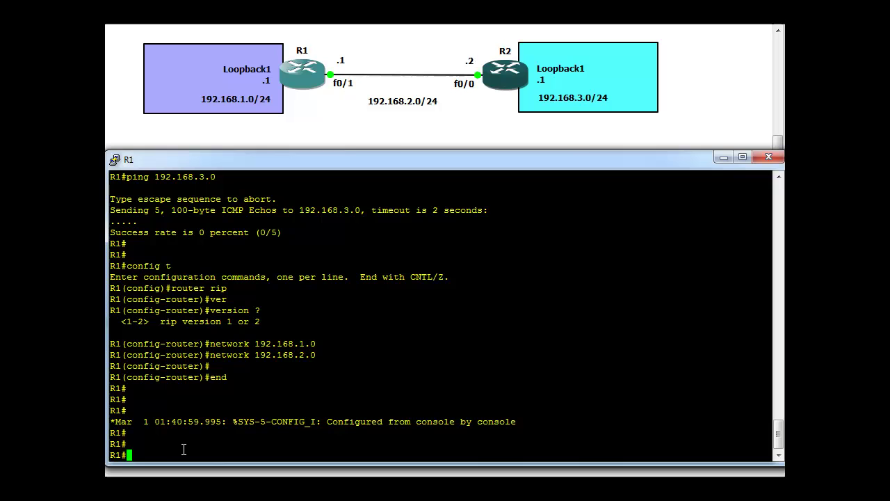
type("sh ip route")
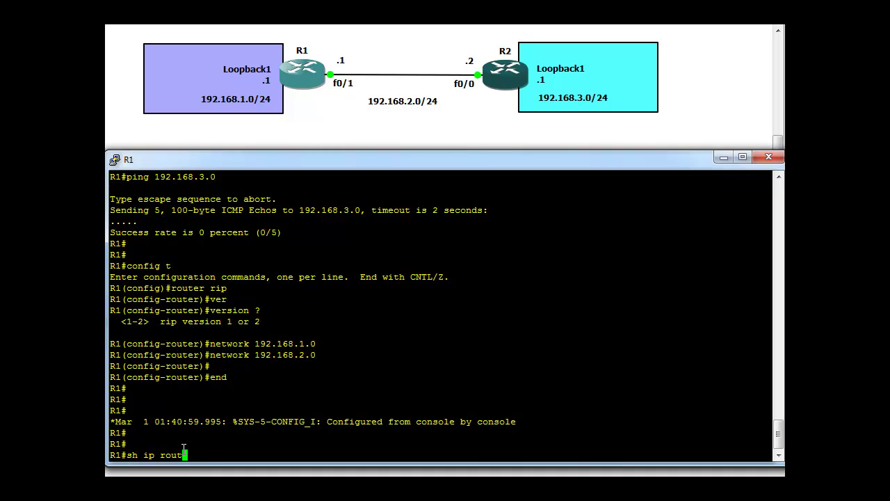
key("Return")
key("Return")
key("Return")
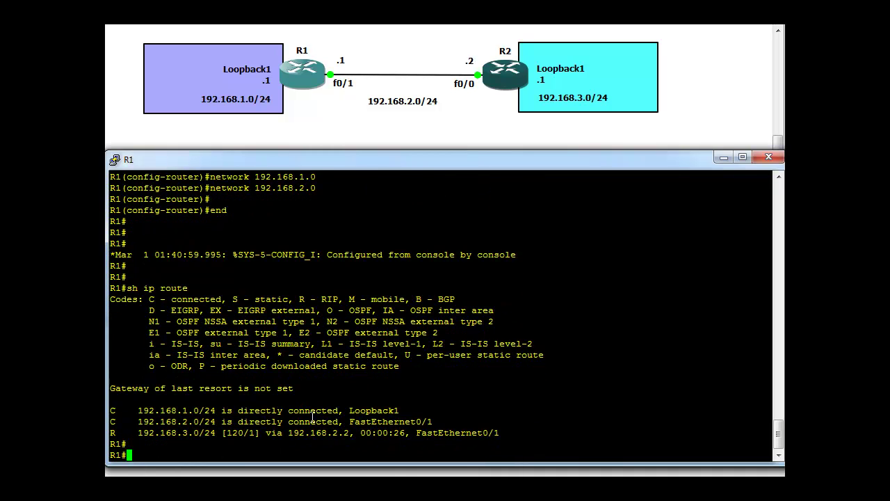
left_click_drag(140, 422, 213, 427)
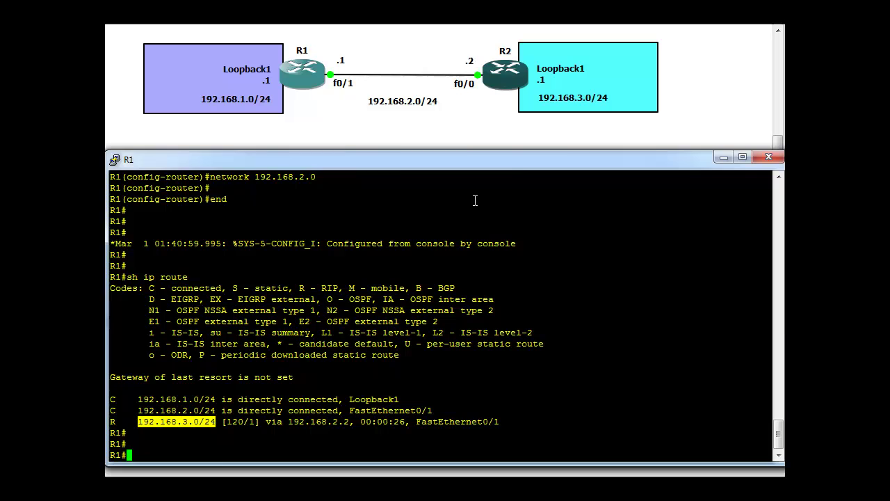
left_click(160, 455)
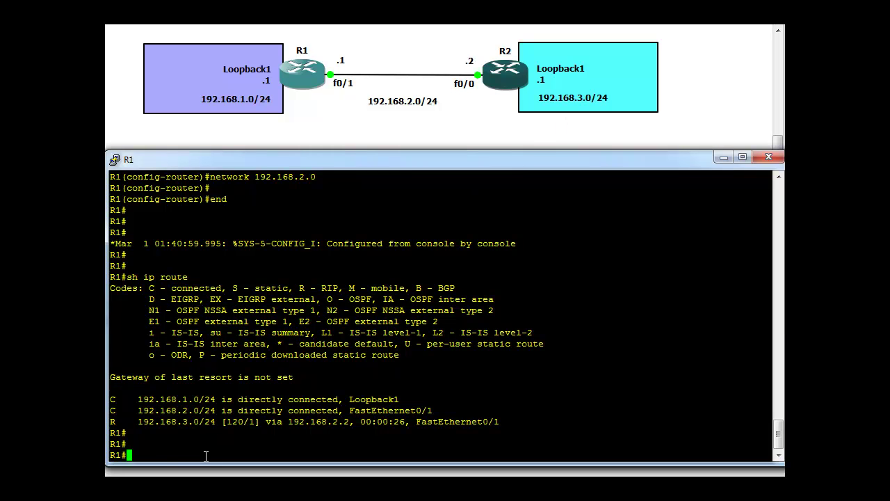
Ping 192.168.3.1 and 192.168.3.0 from R1, both succeeding 5/5.
type("ping 192.168.3.1")
key("Return")
key("Return")
key("Return")
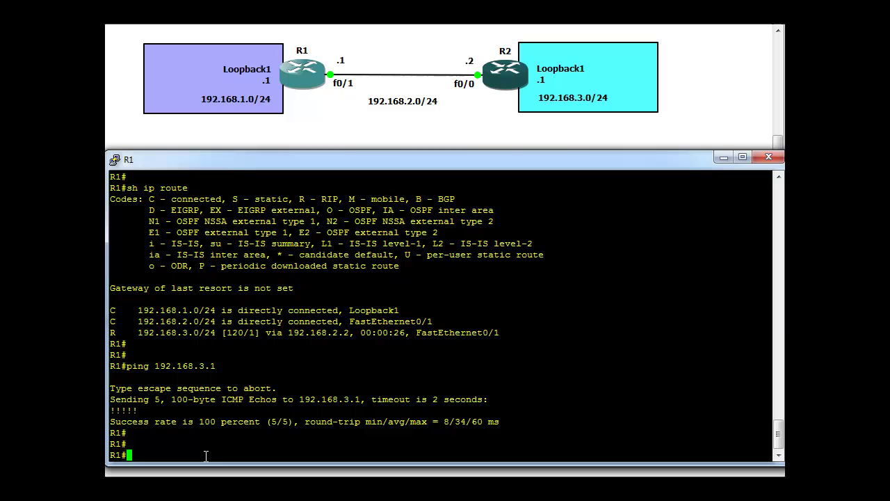
key("Up")
key("BackSpace")
type("0")
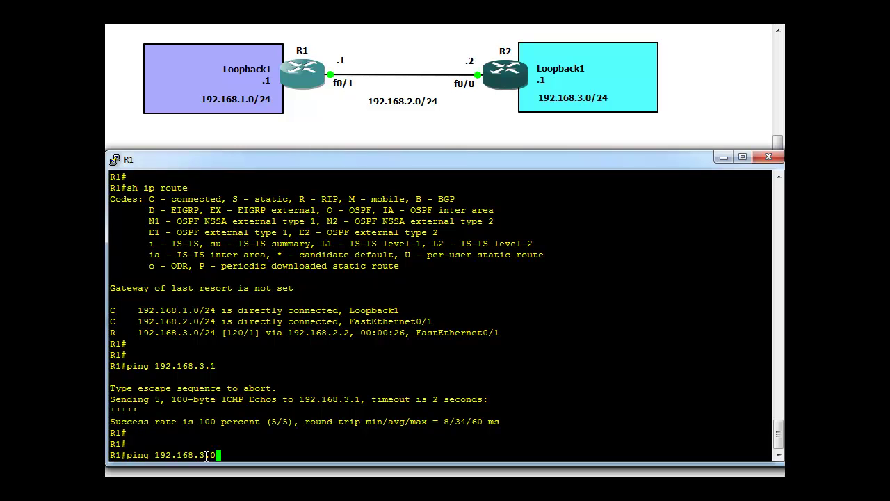
key("Return")
key("Return")
key("Return")
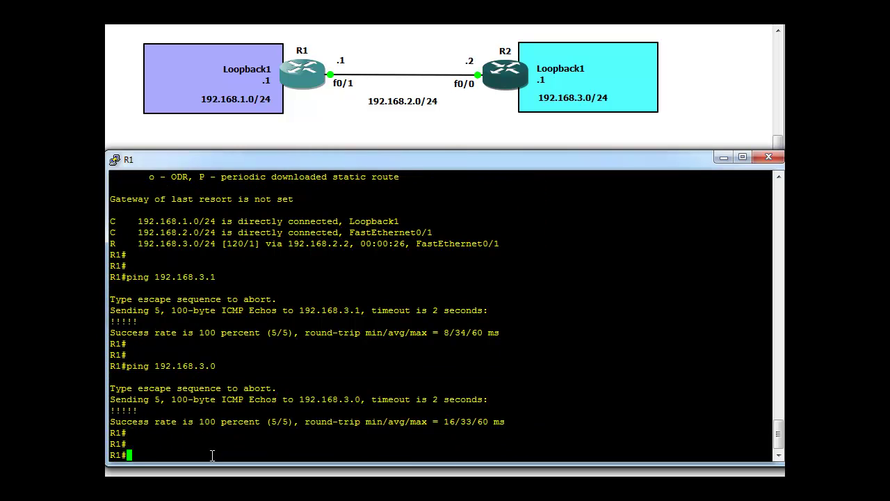
Ping 192.168.1.1 from R2 with 5/5 success, then return to R1's console.
key("alt+Tab")
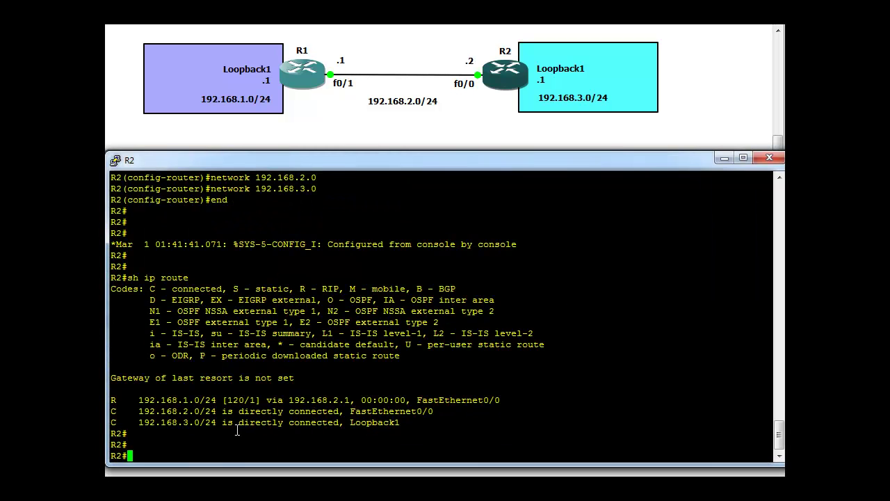
type("ping 192.168")
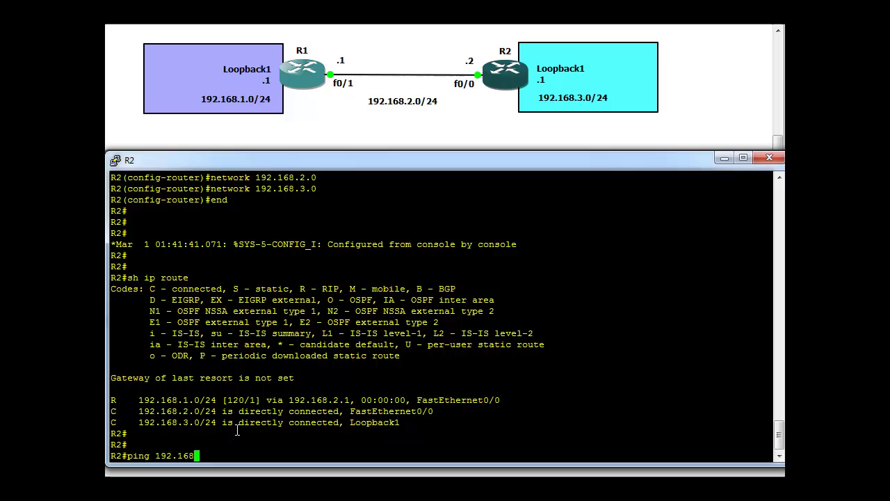
type(".1.1")
key("Return")
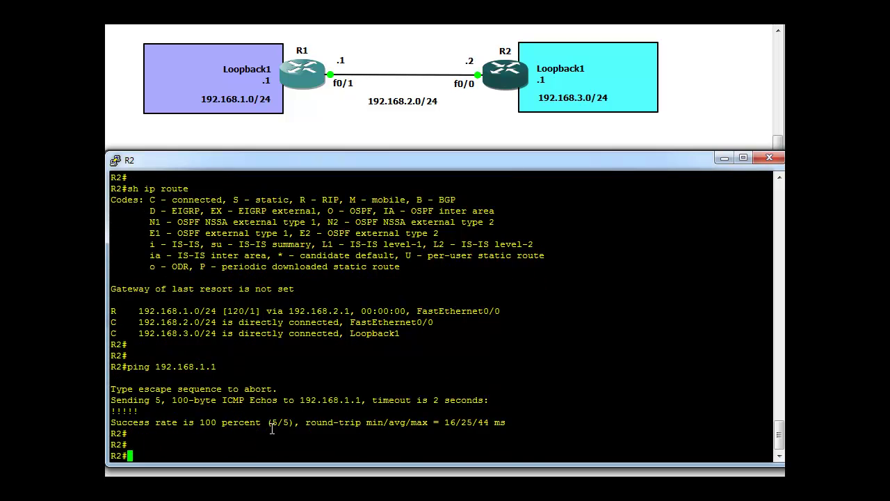
key("alt+Tab")
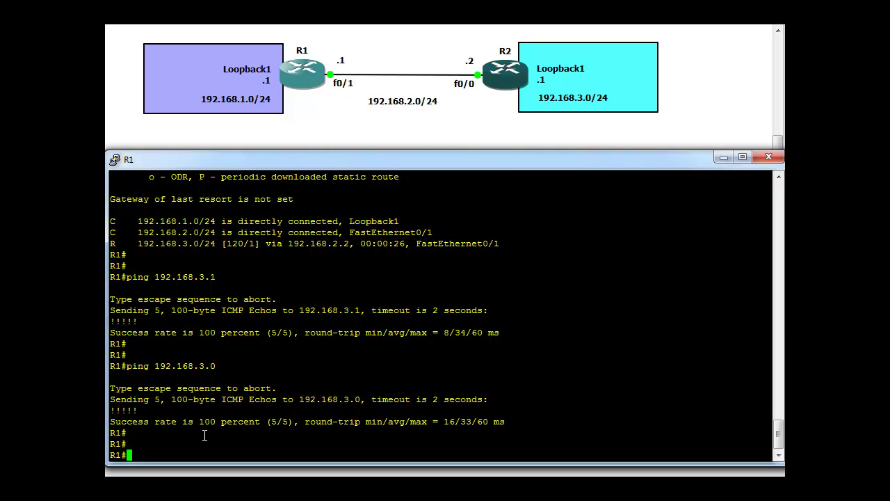
Run 'sh ip protocols' on R1 and highlight the RIP line, send versions, and routed networks.
type("sh ip protocols")
key("Return")
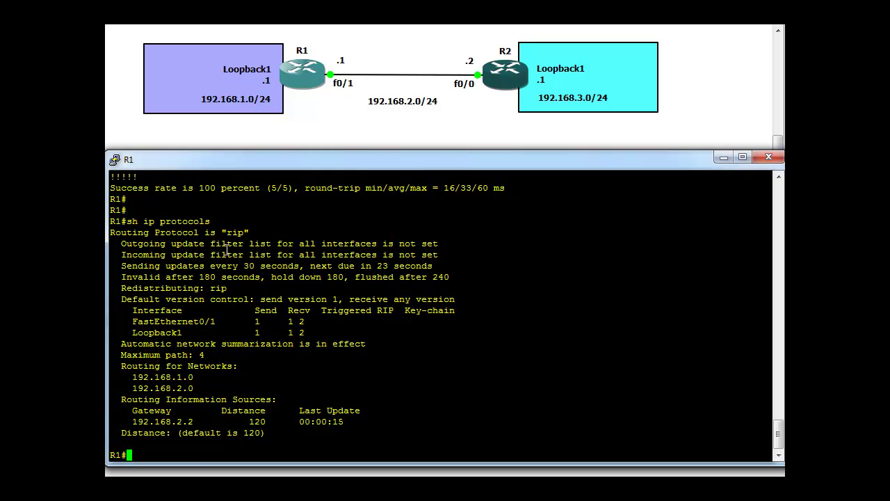
left_click_drag(223, 232, 257, 232)
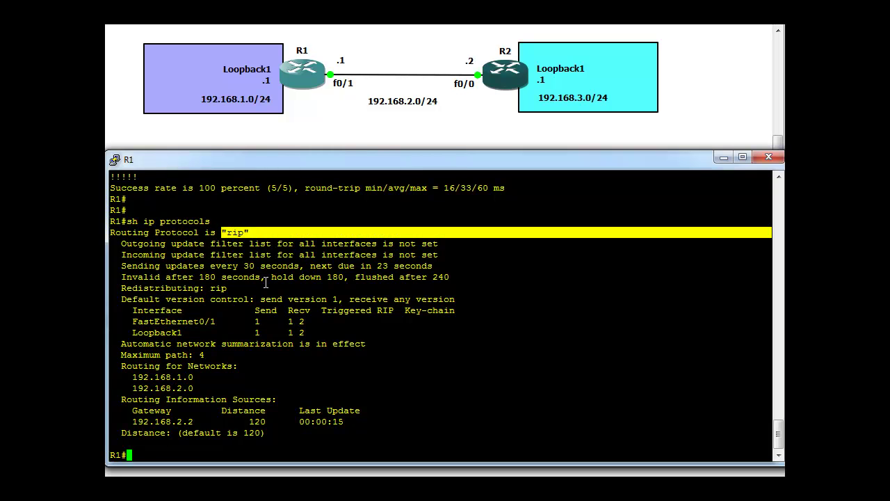
left_click_drag(249, 321, 302, 322)
left_click_drag(250, 332, 262, 333)
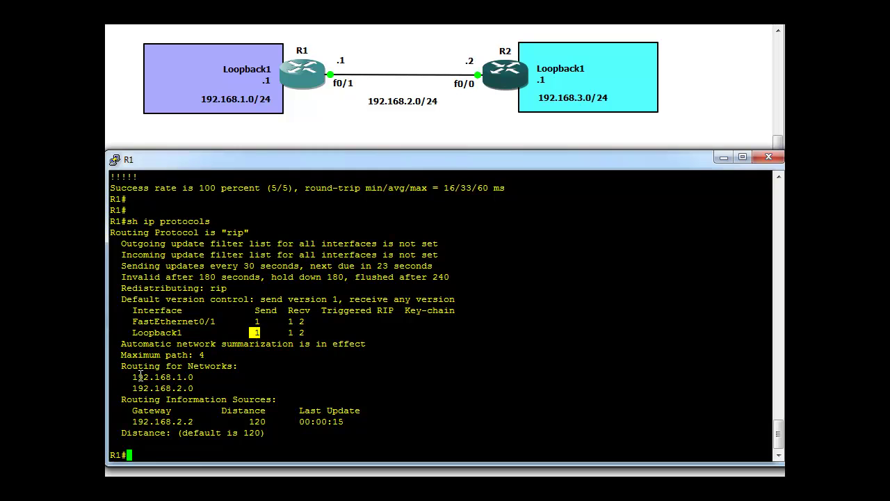
left_click_drag(128, 377, 205, 388)
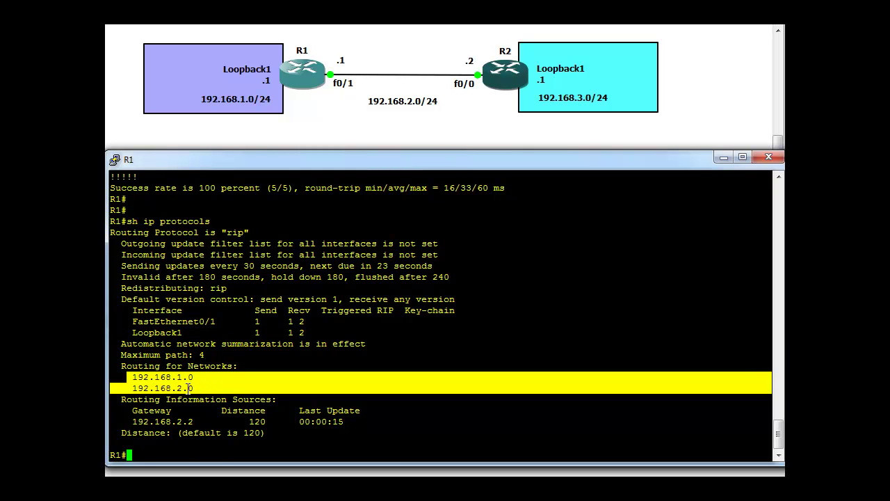
left_click(173, 455)
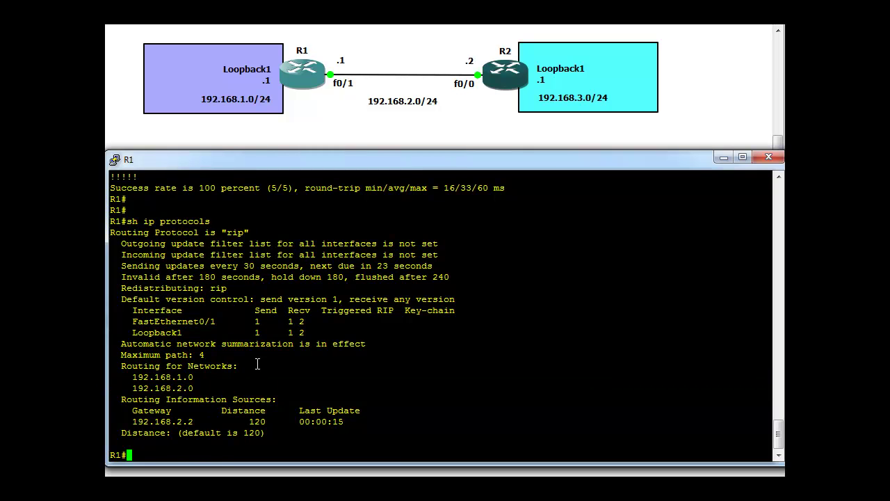
key("Return")
key("Return")
key("Return")
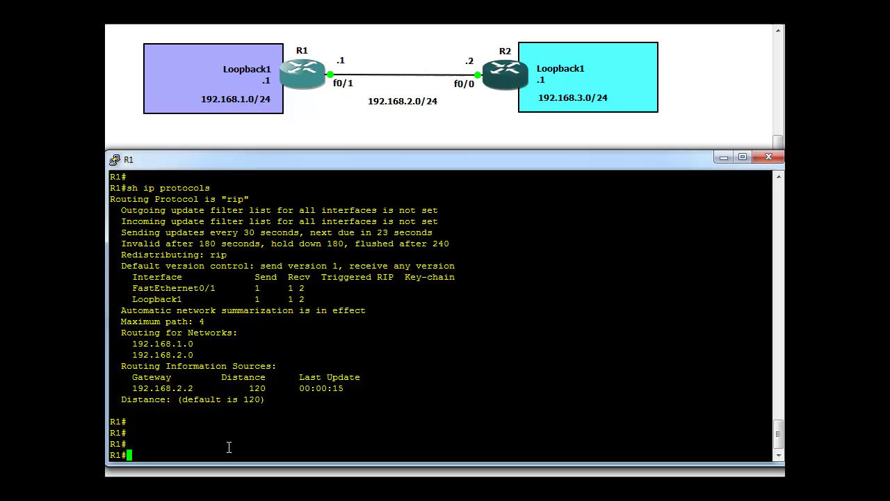
Run 'sh run | section router' on R1 and highlight the router rip networks 192.168.1.0 and 192.168.2.0.
type("sh ru")
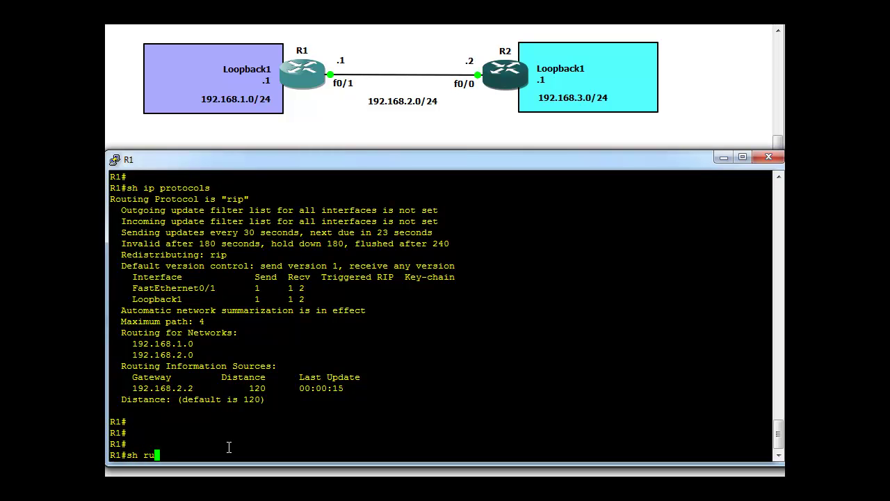
type("n | section n")
key("BackSpace")
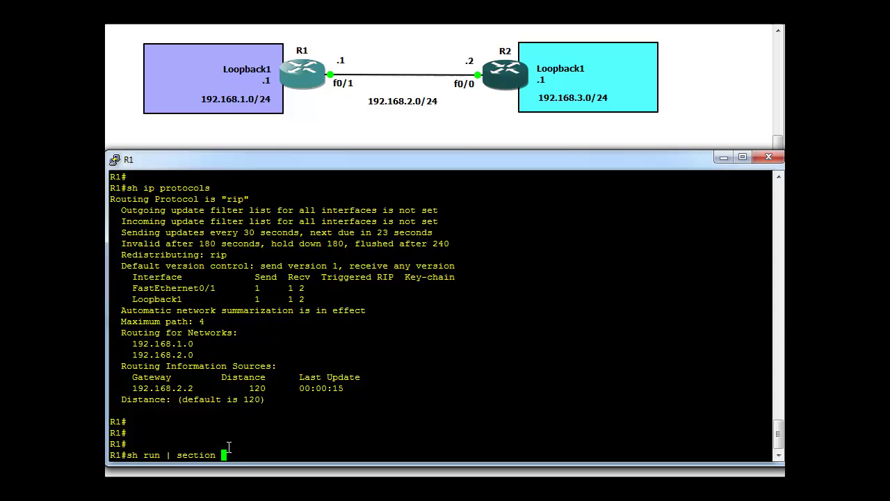
type("router")
key("Return")
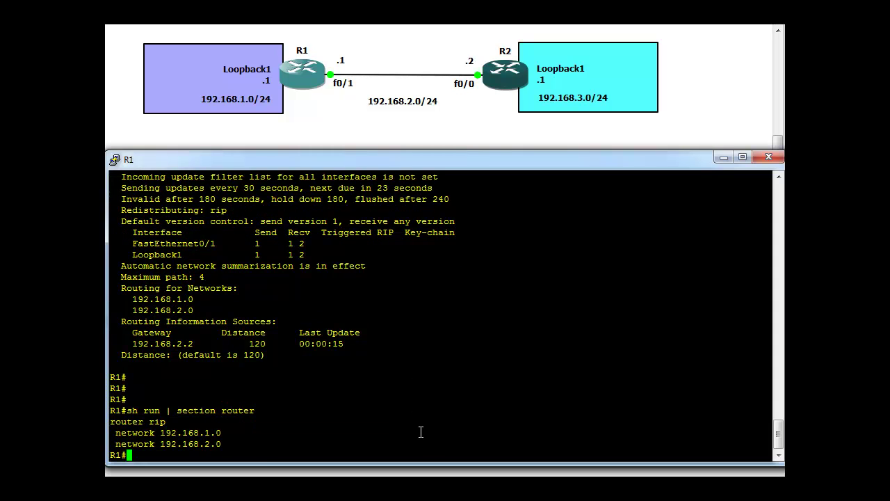
key("Return")
key("Return")
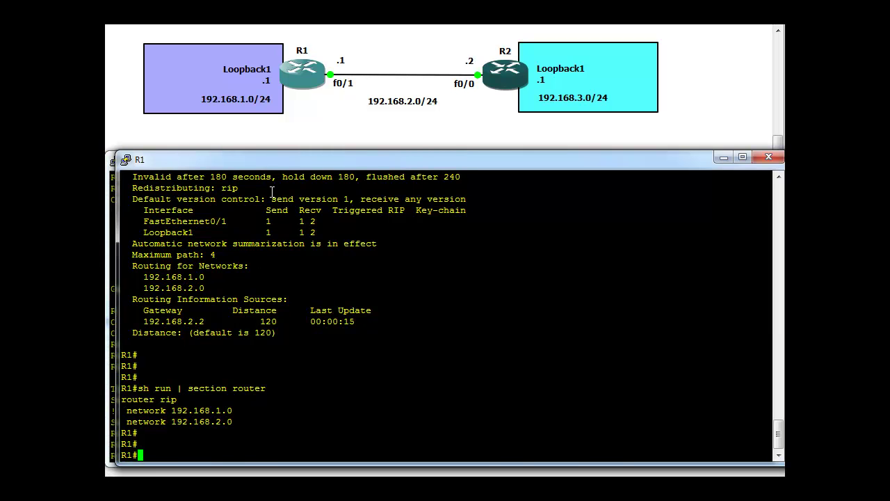
left_click_drag(256, 166, 247, 167)
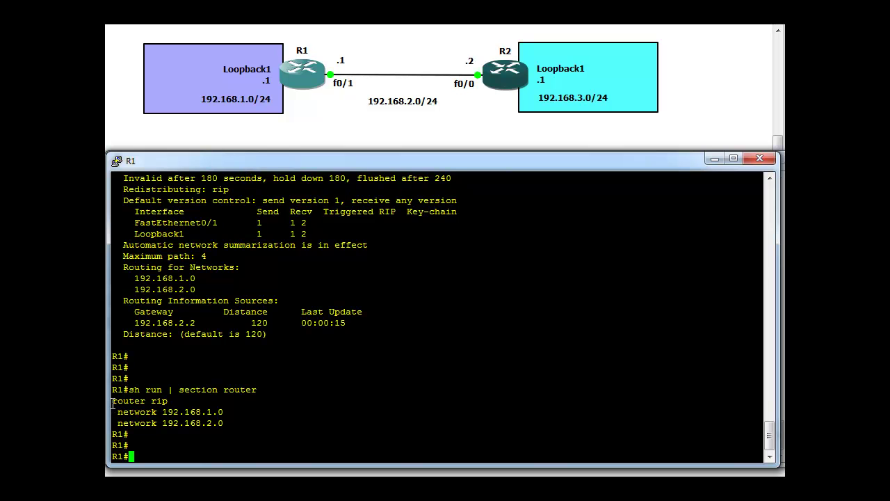
left_click_drag(112, 404, 226, 420)
left_click(231, 420)
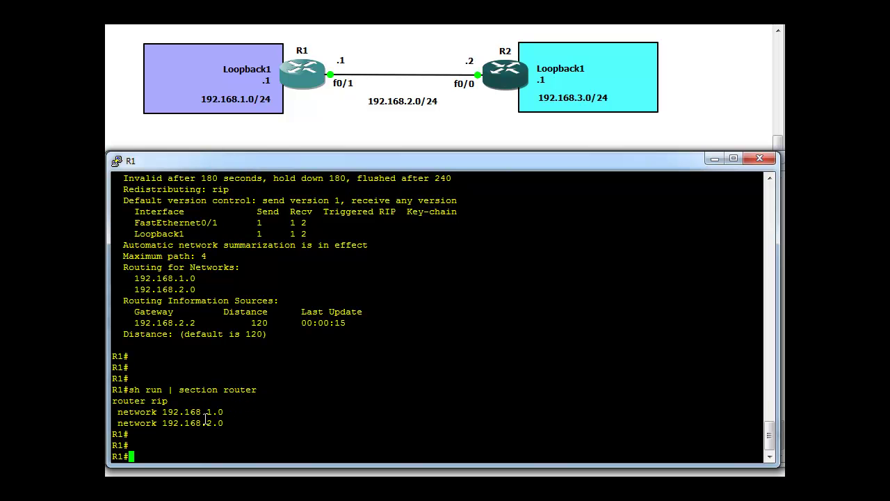